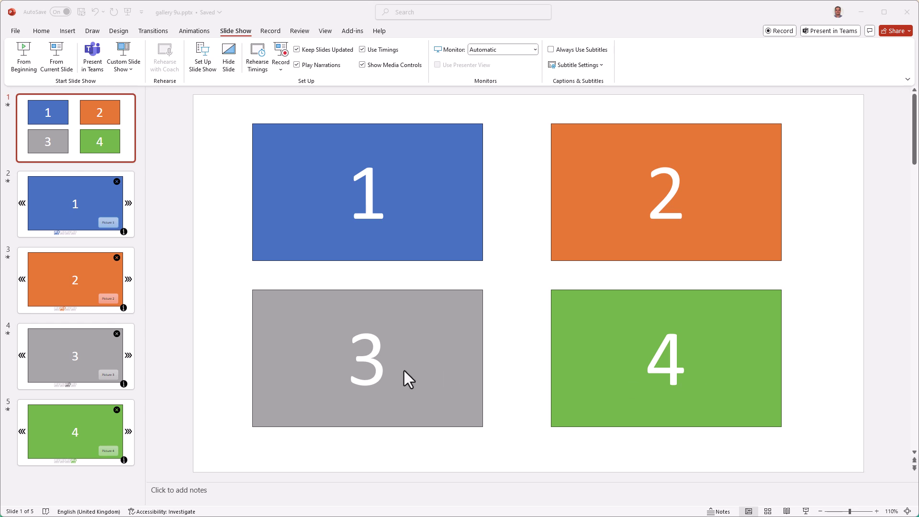
Step: Run the slide show, jumping between pictures with arrows and thumbnails, then close back to the grid
key(F5)
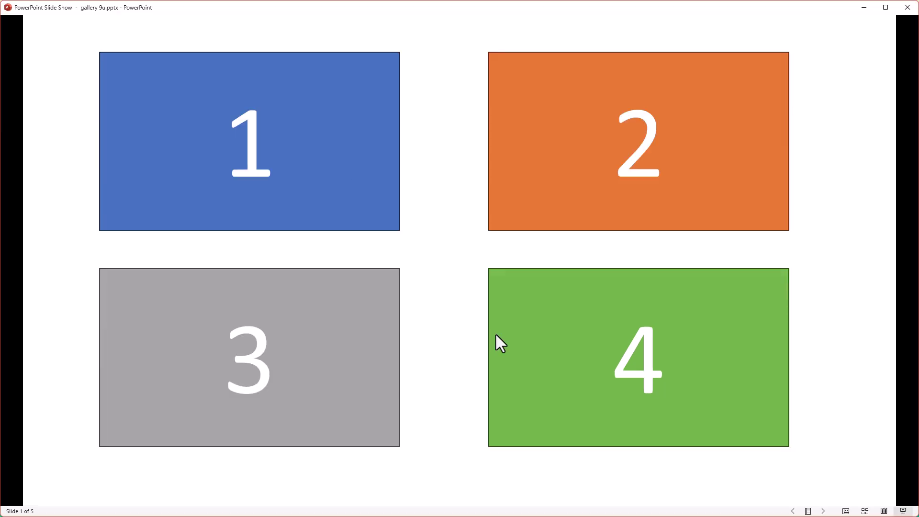
click(601, 311)
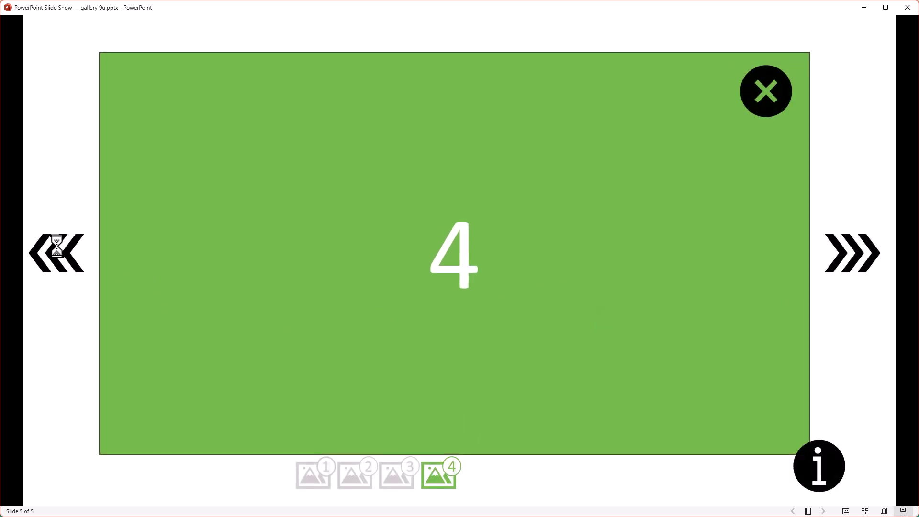
click(56, 249)
click(56, 248)
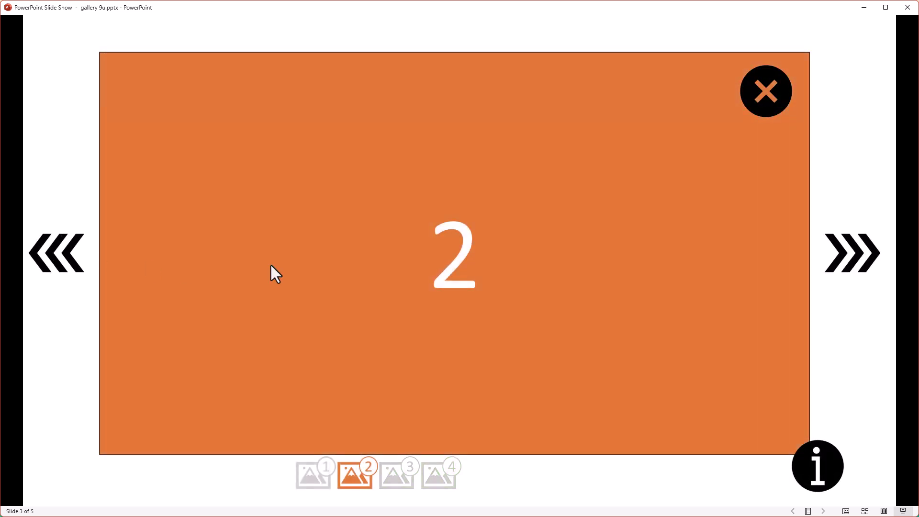
click(848, 250)
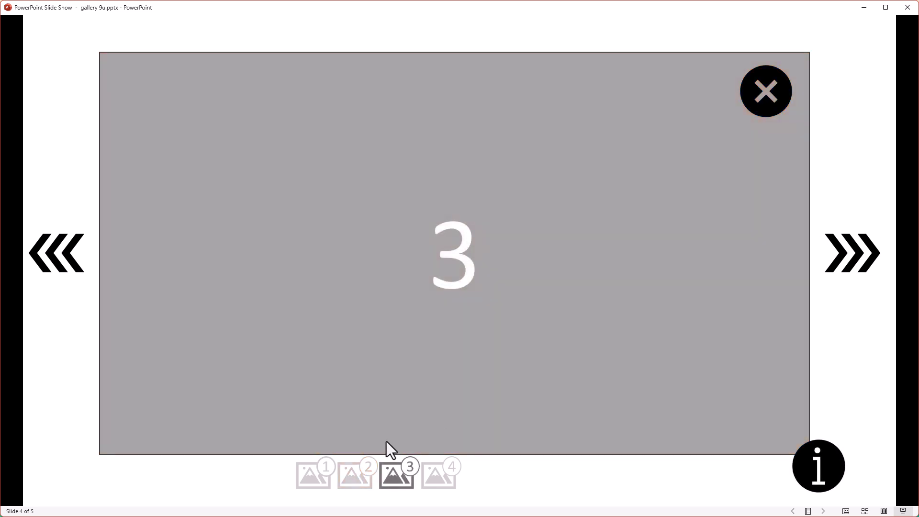
click(318, 488)
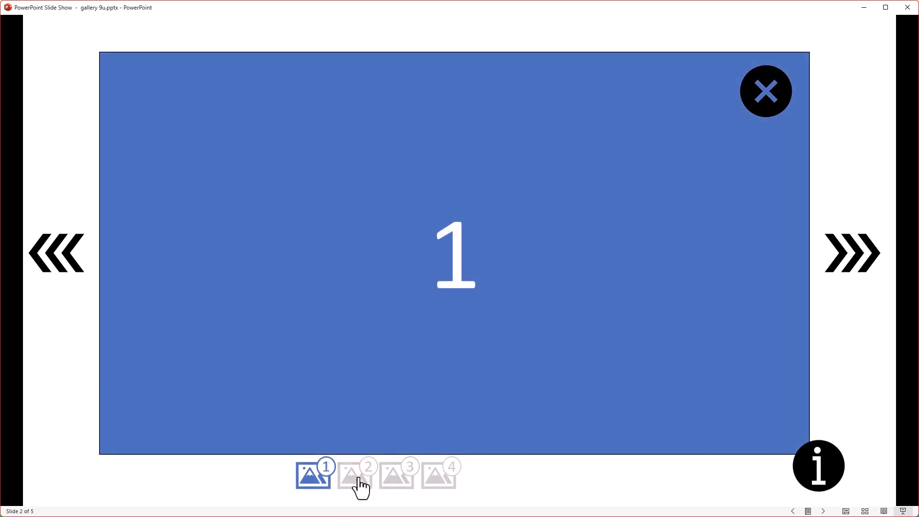
click(360, 485)
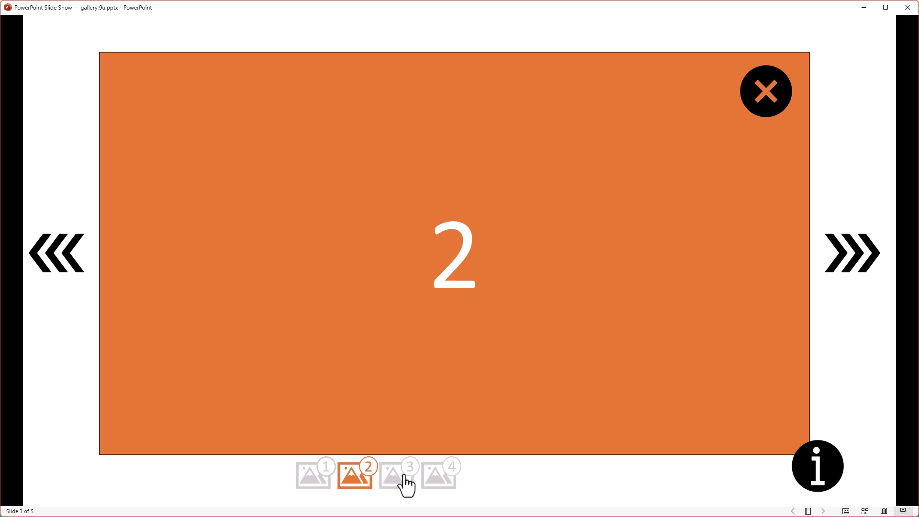
click(768, 93)
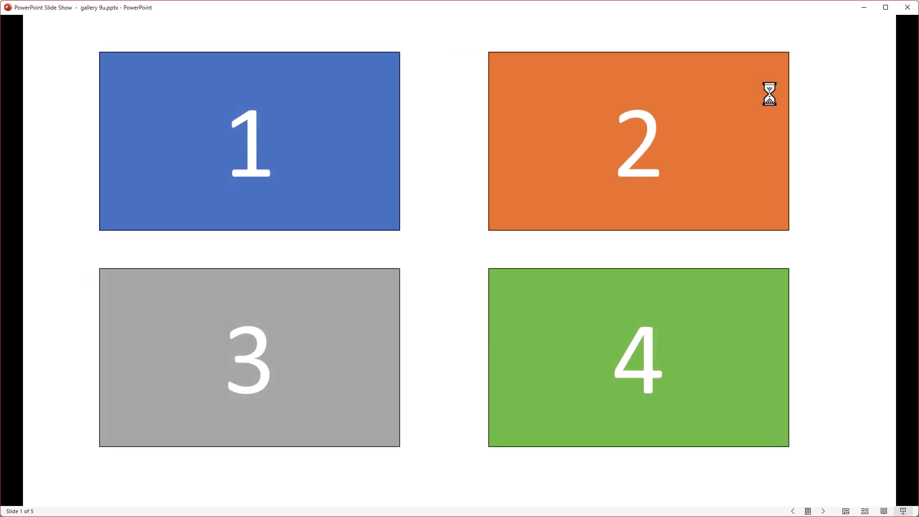
Step: Open picture 1, reveal its caption, advance to picture 3, close to the grid, and end the show
click(311, 163)
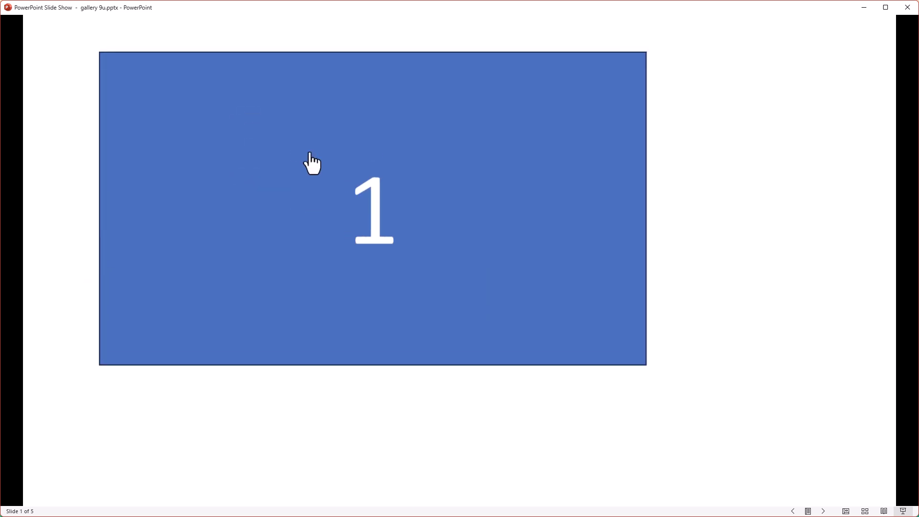
click(827, 462)
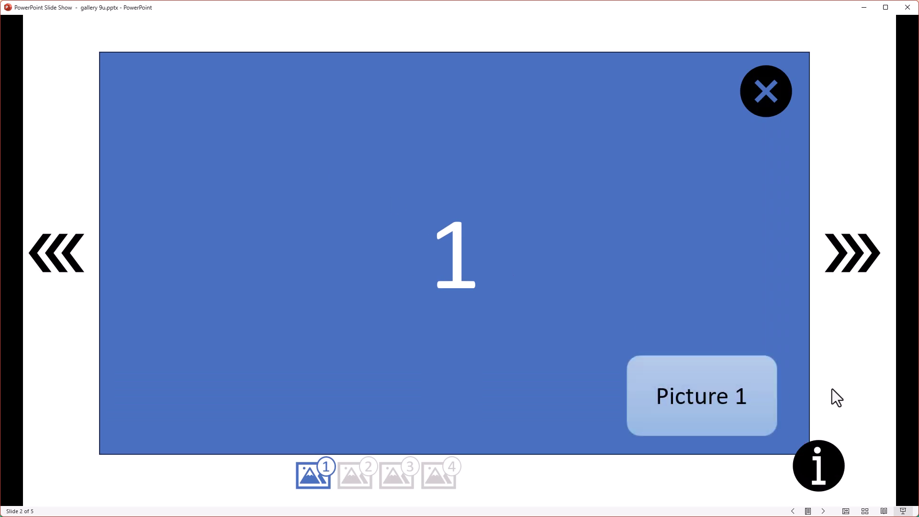
key(Right)
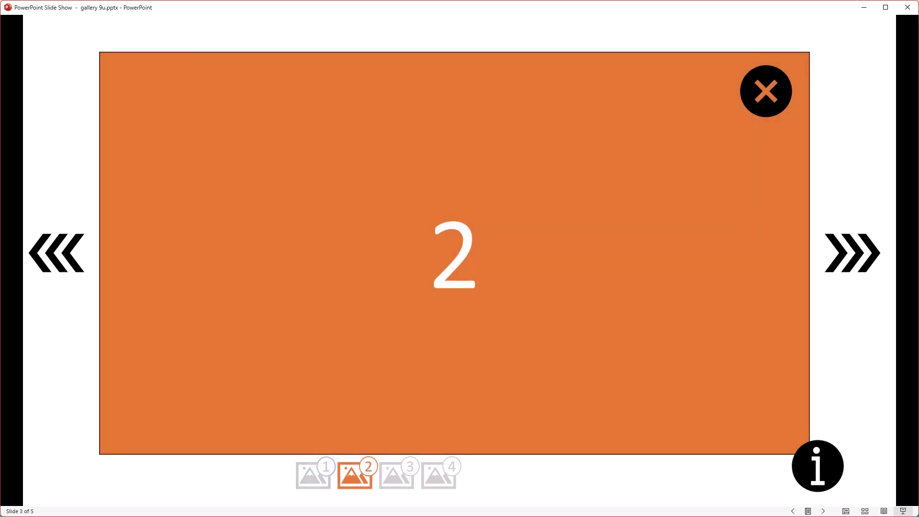
click(850, 244)
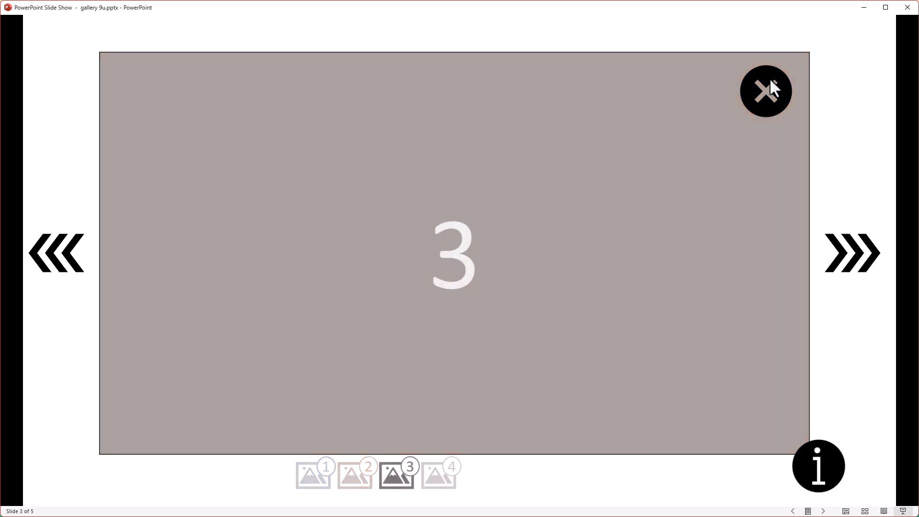
click(757, 91)
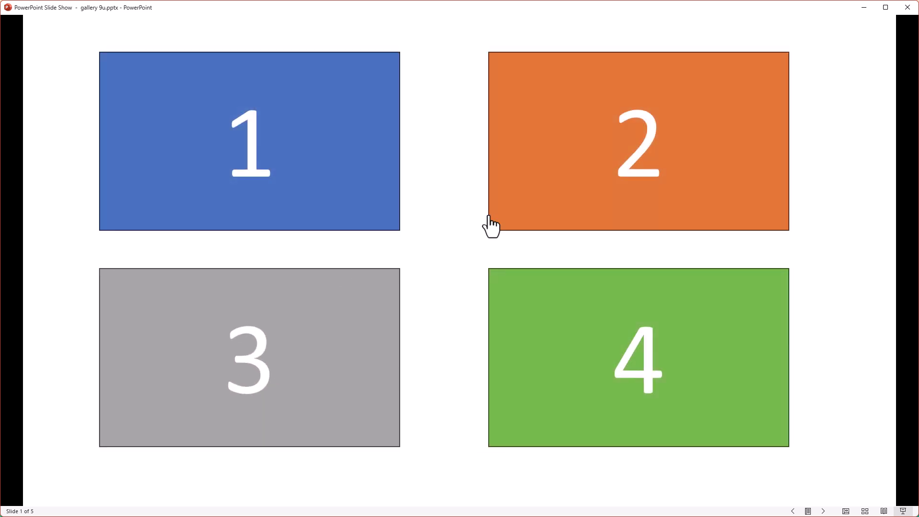
key(Escape)
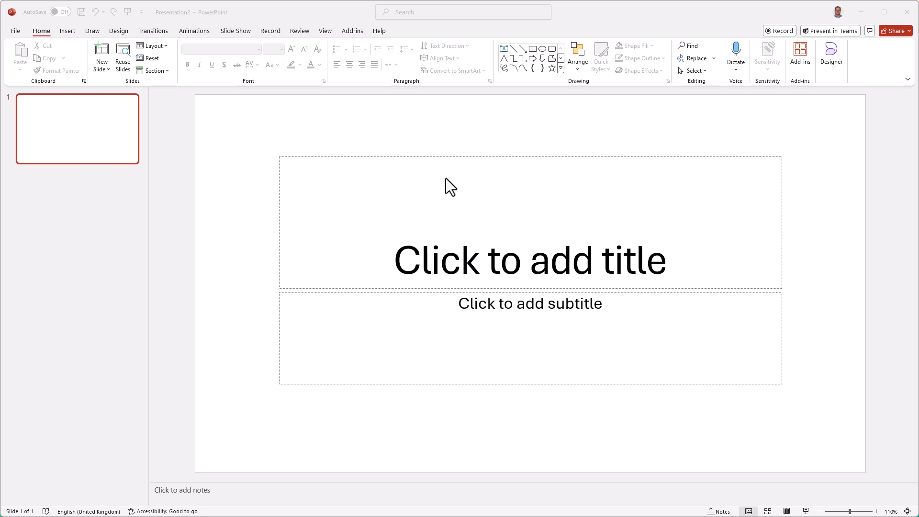
Step: Switch slide 1 to the Blank layout and draw a rectangle in its upper left
click(165, 46)
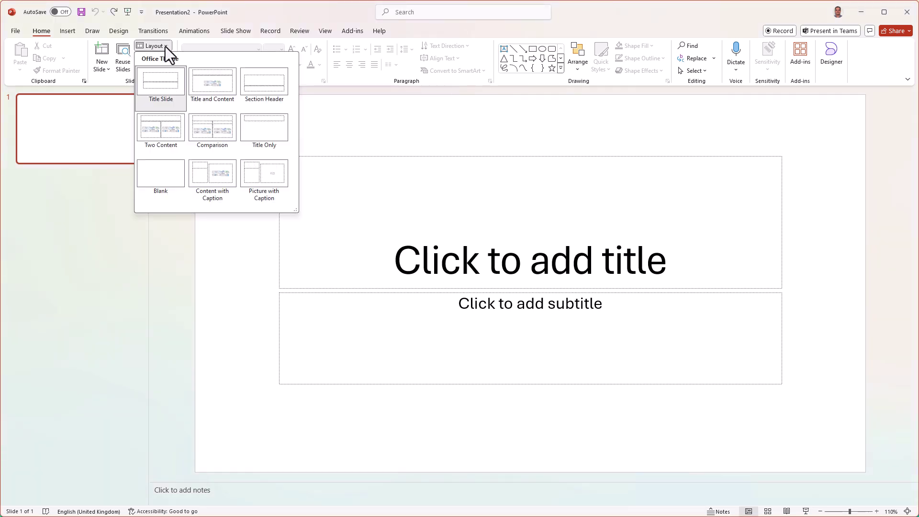
click(174, 180)
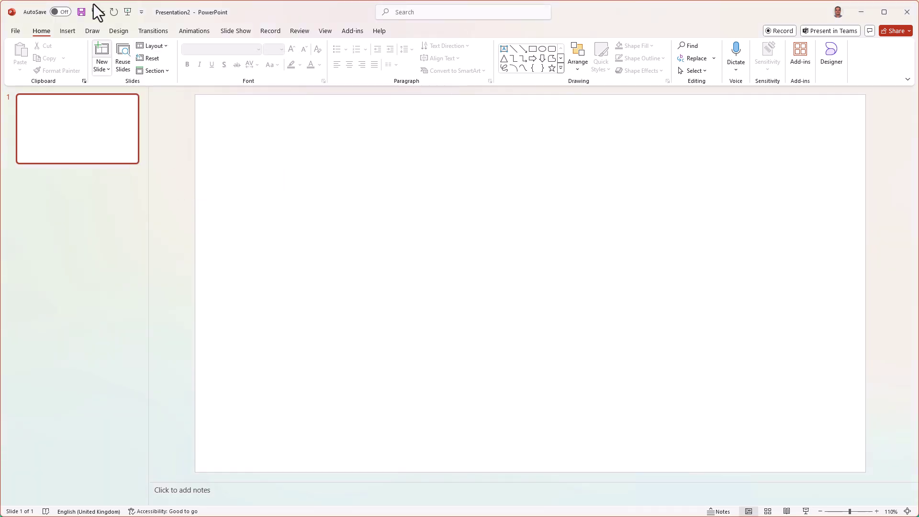
click(67, 31)
click(213, 75)
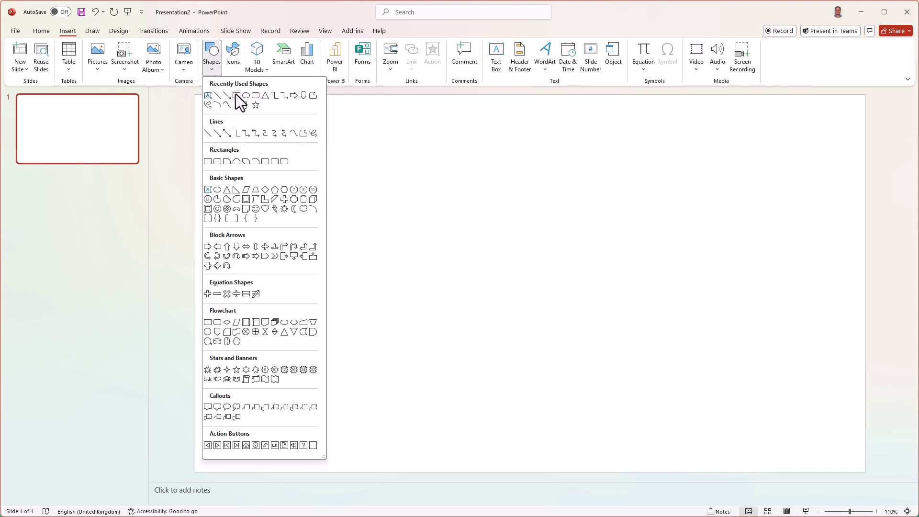
click(237, 95)
drag(246, 123, 508, 272)
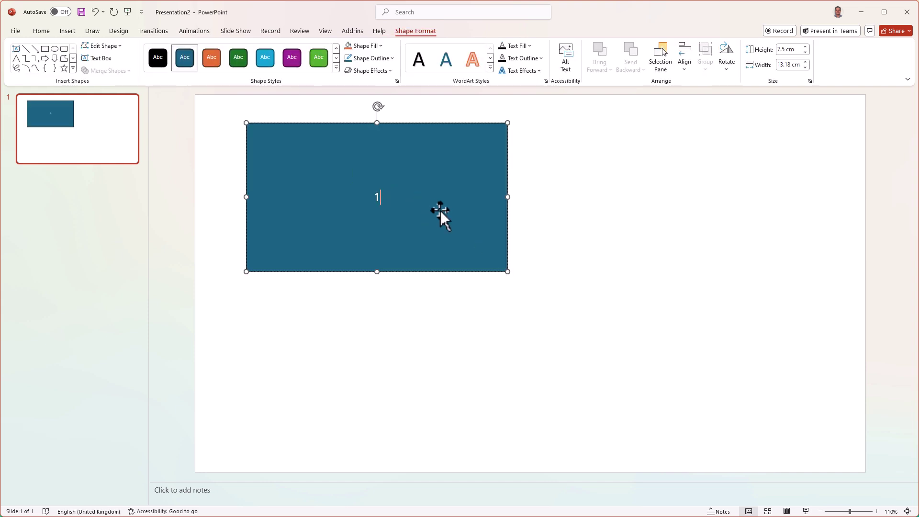
Step: Enlarge the rectangle's number 1 to 96 pt
key(ctrl+a)
key(alt+h)
click(292, 49)
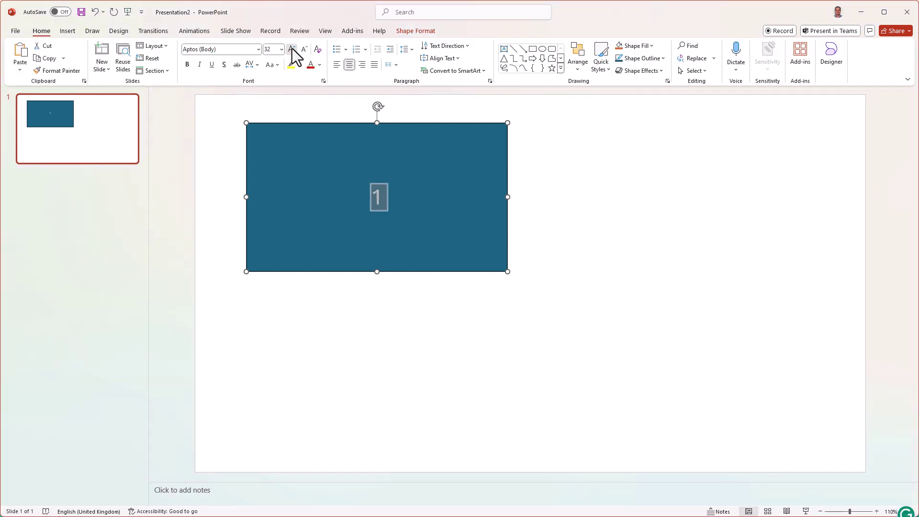
click(292, 49)
click(291, 49)
Step: Paste three copies of the rectangle and arrange all four into a 2×2 grid
click(495, 171)
key(ctrl+v)
key(ctrl+v)
key(ctrl+v)
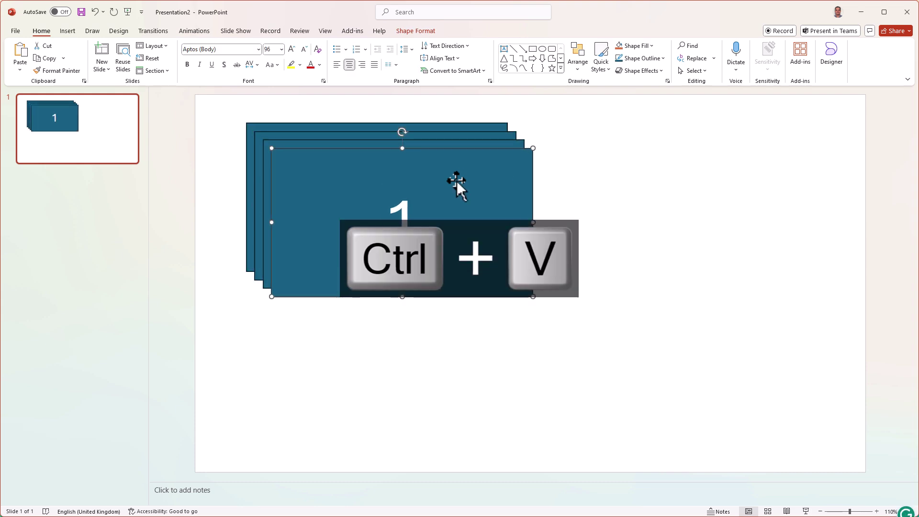
drag(455, 180, 724, 152)
drag(467, 166, 742, 318)
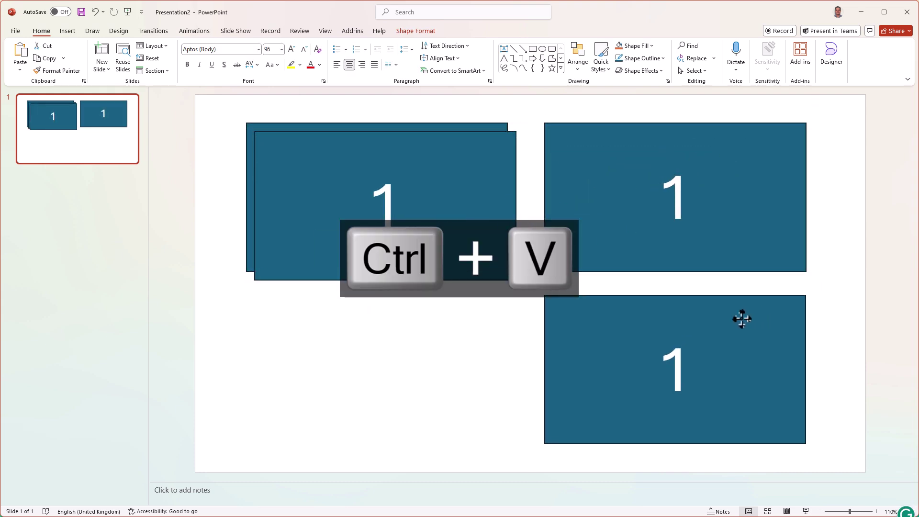
drag(353, 181, 341, 319)
click(334, 283)
Step: Add a blank slide 2 holding an enlarged, centred copy of the top-left rectangle
click(70, 168)
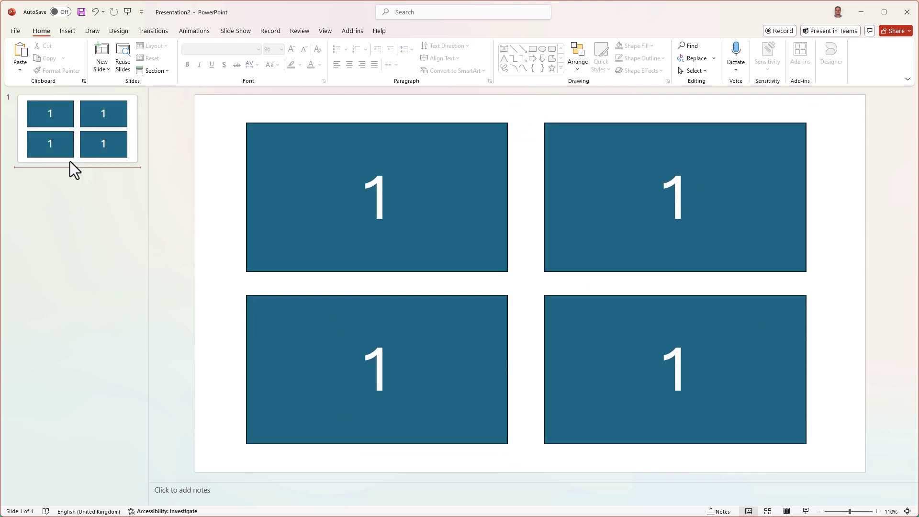
click(102, 67)
click(123, 200)
scroll(301, 234, up, 1)
click(297, 163)
key(ctrl+c)
click(42, 214)
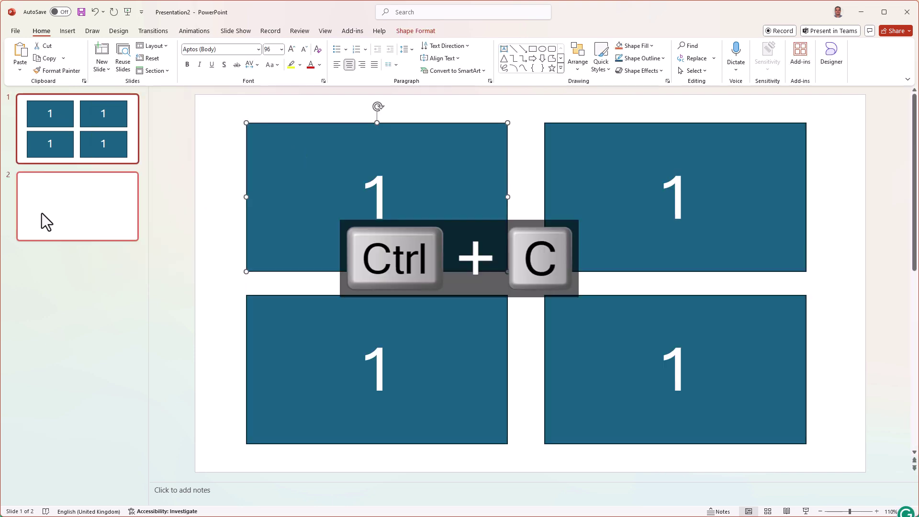
key(ctrl+v)
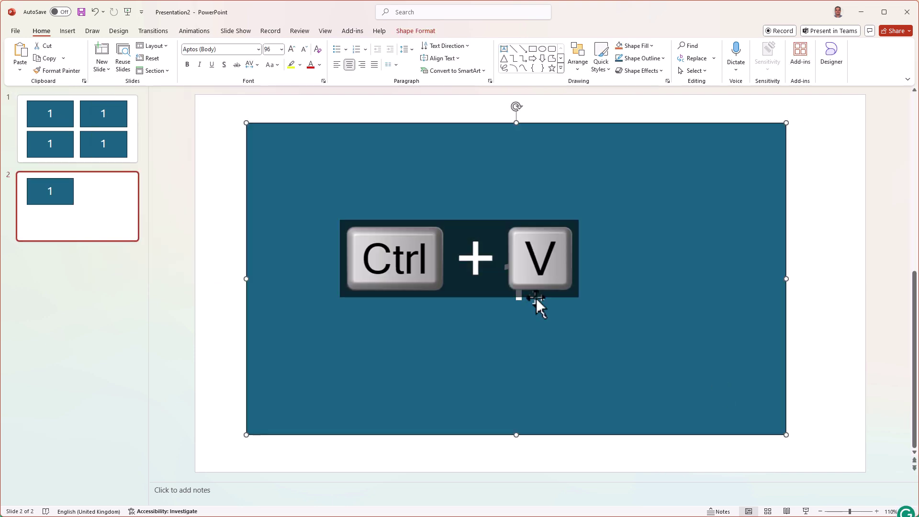
drag(561, 228, 583, 219)
click(53, 222)
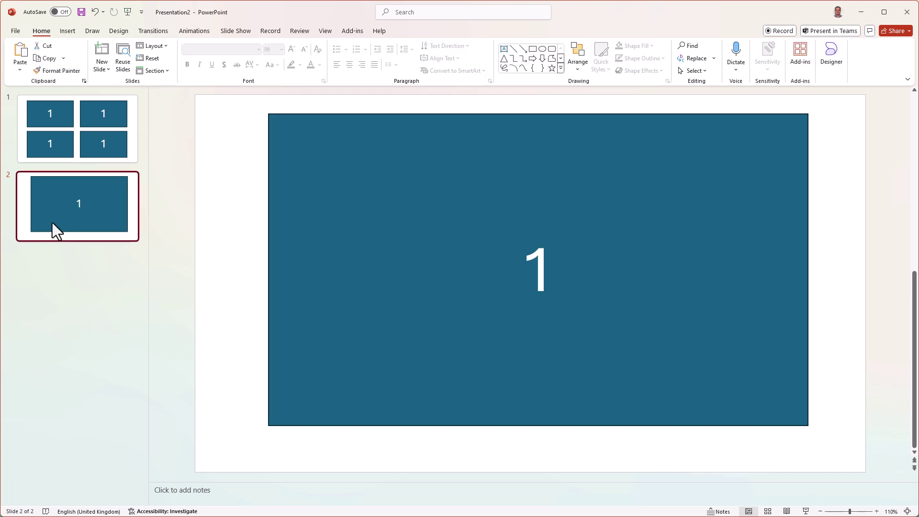
Step: Duplicate slide 2 three times and fill the grid's other boxes orange, green and light grey
key(ctrl+d)
key(ctrl+d)
key(ctrl+d)
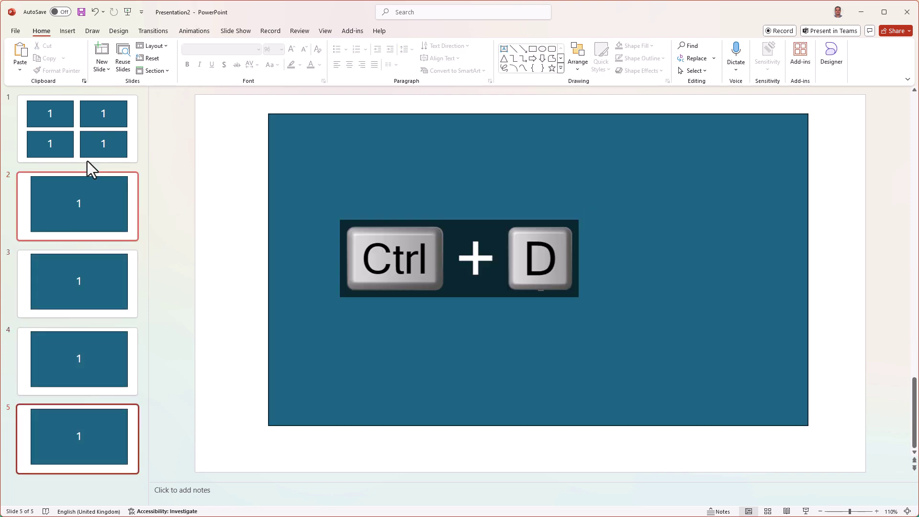
click(86, 153)
right_click(599, 212)
click(631, 186)
click(667, 245)
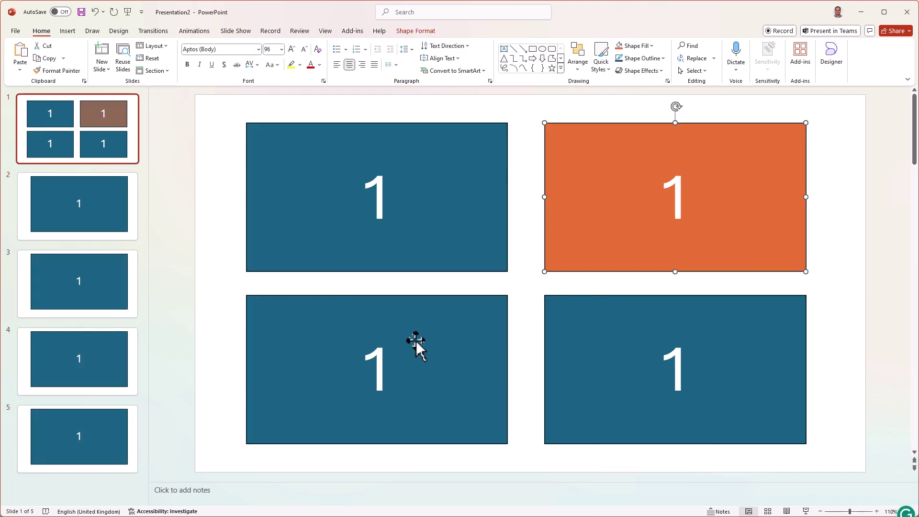
right_click(416, 340)
click(448, 313)
click(517, 371)
click(585, 365)
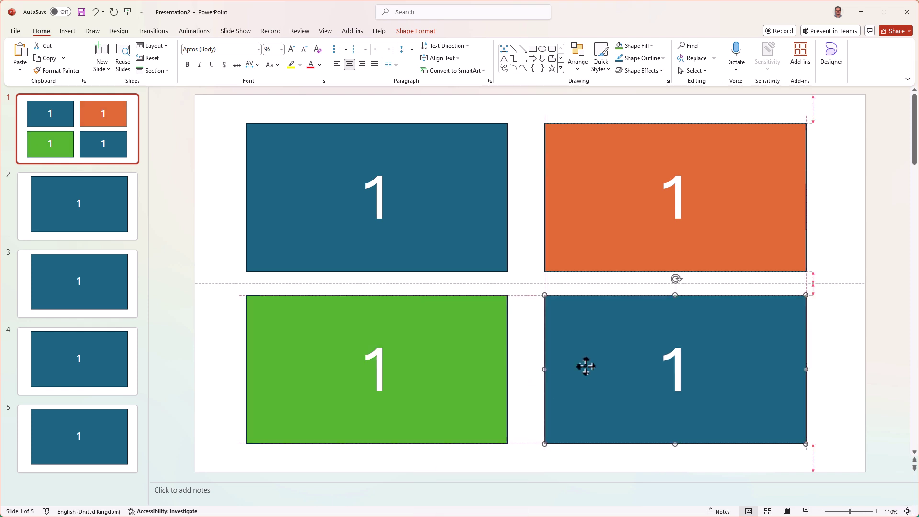
right_click(568, 344)
click(599, 311)
click(612, 368)
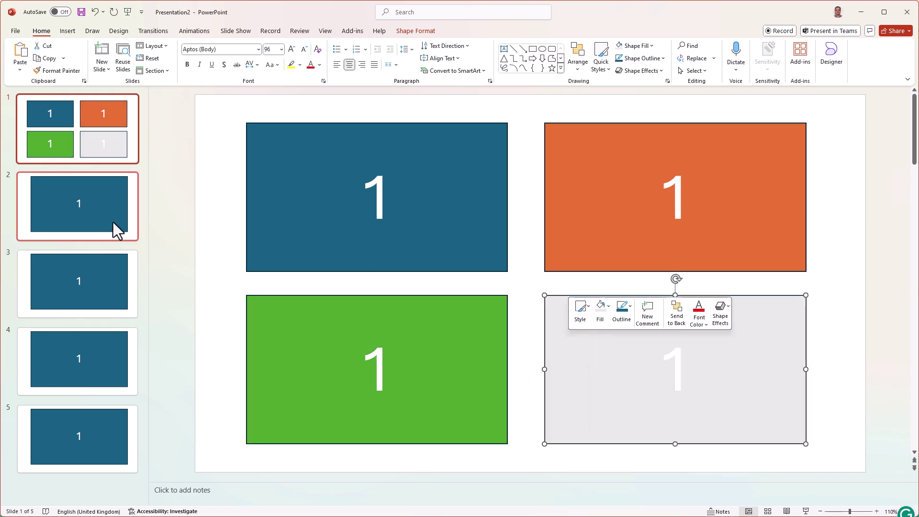
Step: Make slide 3's box orange and renumber it 2
click(93, 271)
right_click(380, 234)
click(420, 207)
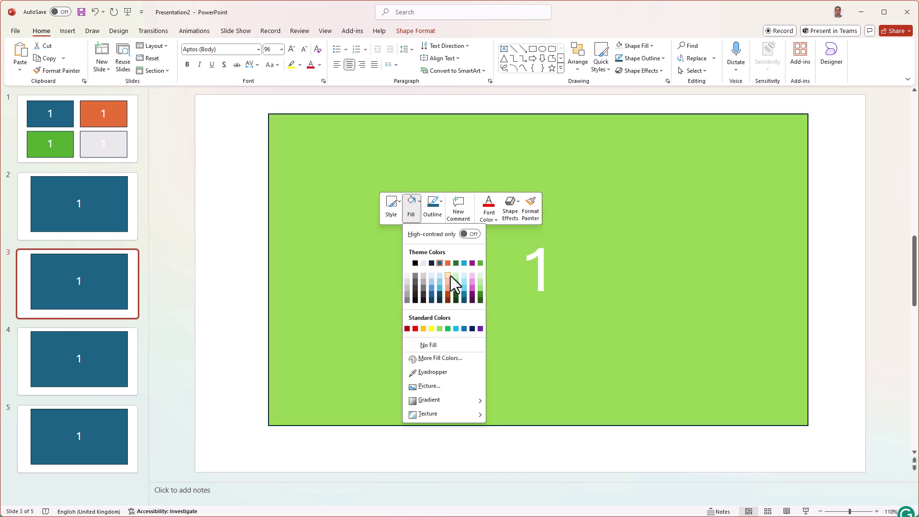
click(449, 274)
click(548, 294)
key(BackSpace)
text(2)
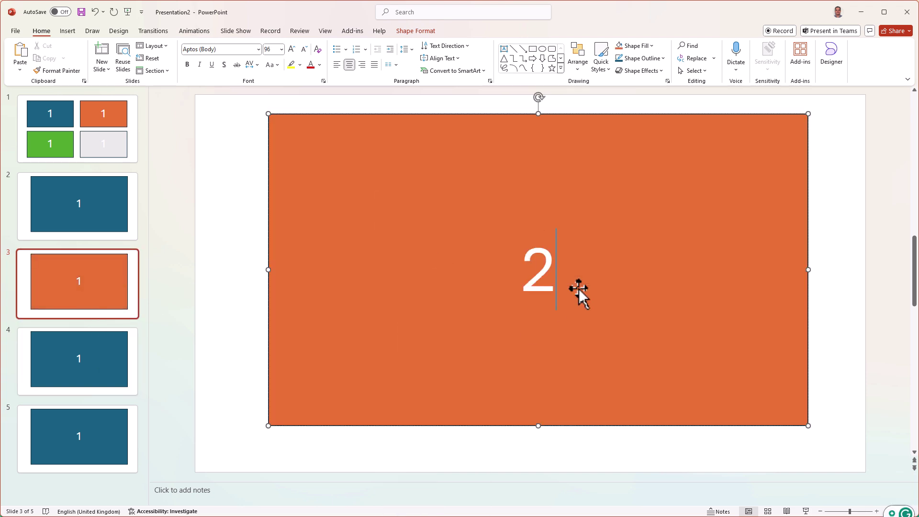
Step: Renumber slide 4's box 3 and fill it green
click(77, 359)
click(543, 278)
key(BackSpace)
text(3)
right_click(335, 196)
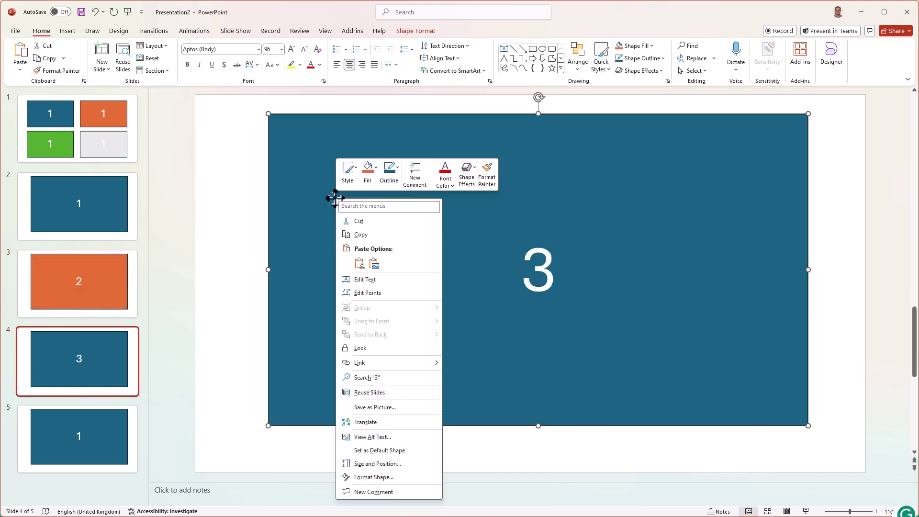
click(370, 173)
click(432, 247)
Step: Renumber slide 5's box 4 and fill it light grey
click(96, 431)
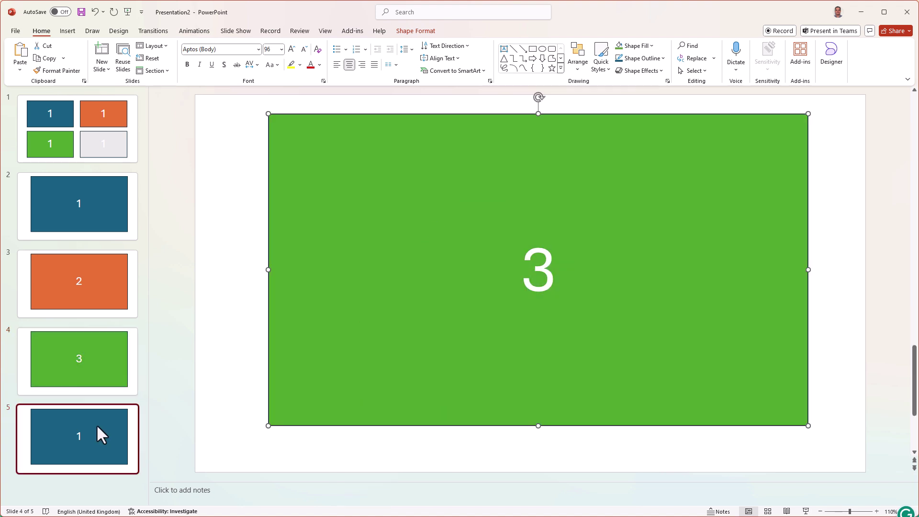
click(550, 280)
key(BackSpace)
text(4)
right_click(368, 280)
click(396, 253)
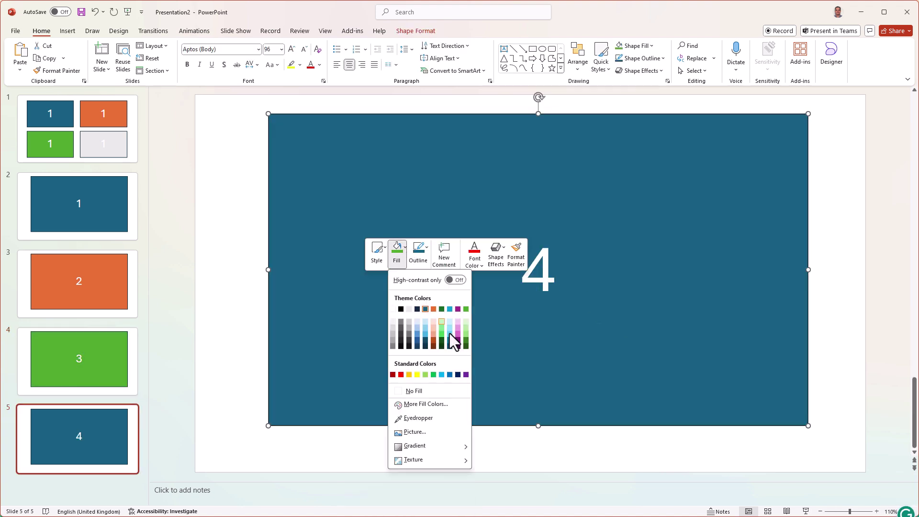
click(411, 322)
Step: Renumber the grid's orange, green and grey boxes 2, 3 and 4
click(91, 143)
click(679, 201)
key(BackSpace)
text(2)
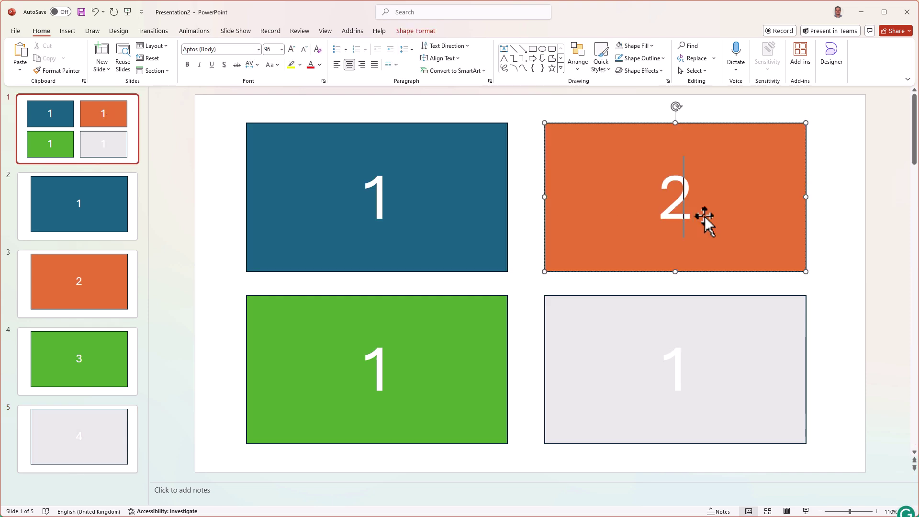
click(401, 371)
key(BackSpace)
text(3)
click(687, 366)
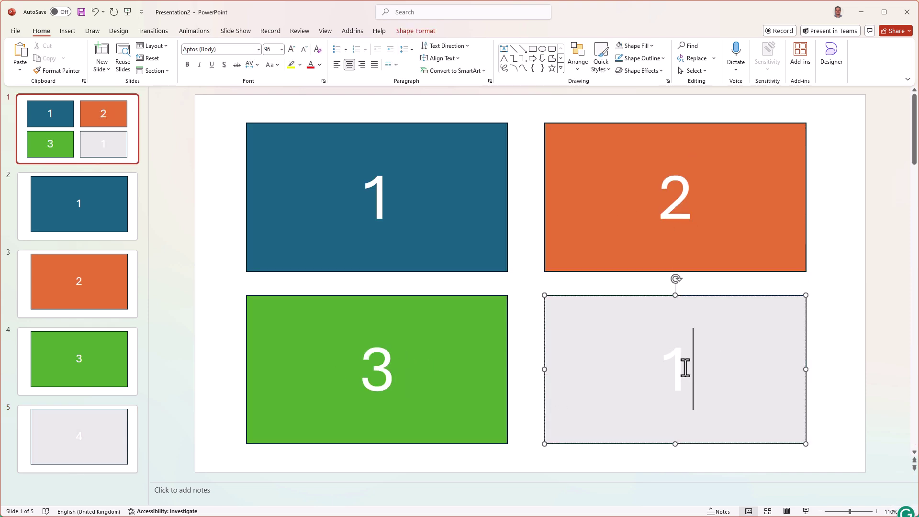
key(BackSpace)
text(4)
click(894, 230)
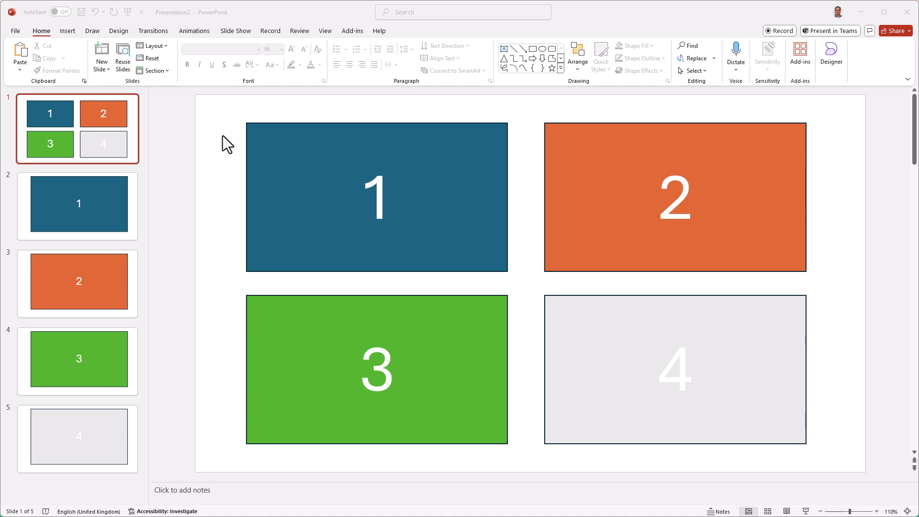
Step: Link the blue box 1 to slide 2 using Place in This Document
click(266, 125)
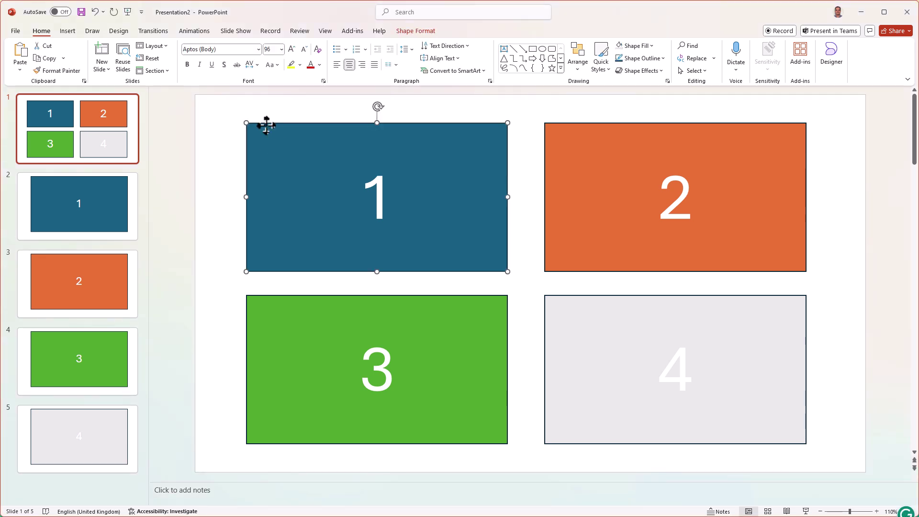
click(109, 183)
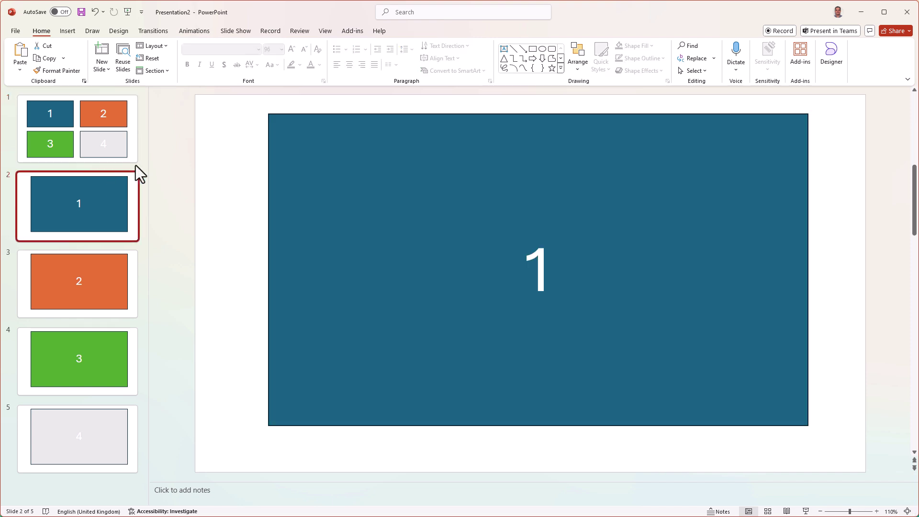
click(51, 122)
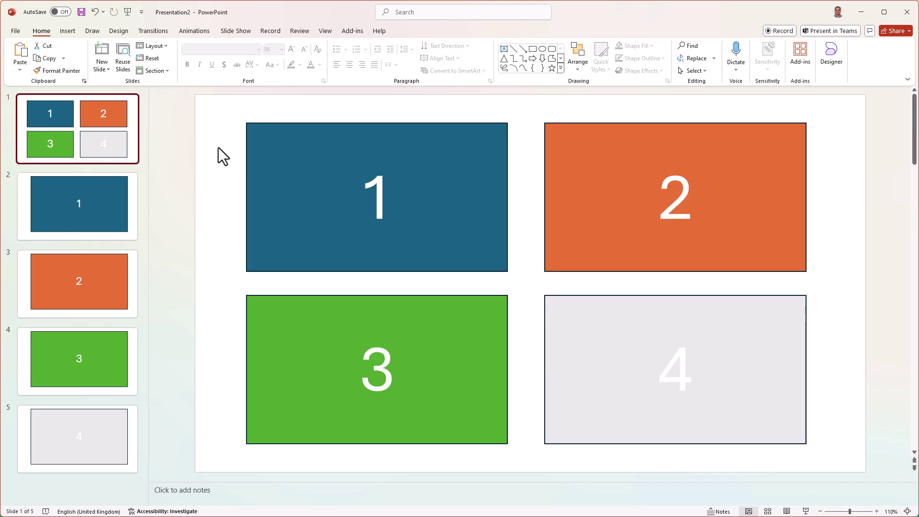
click(258, 130)
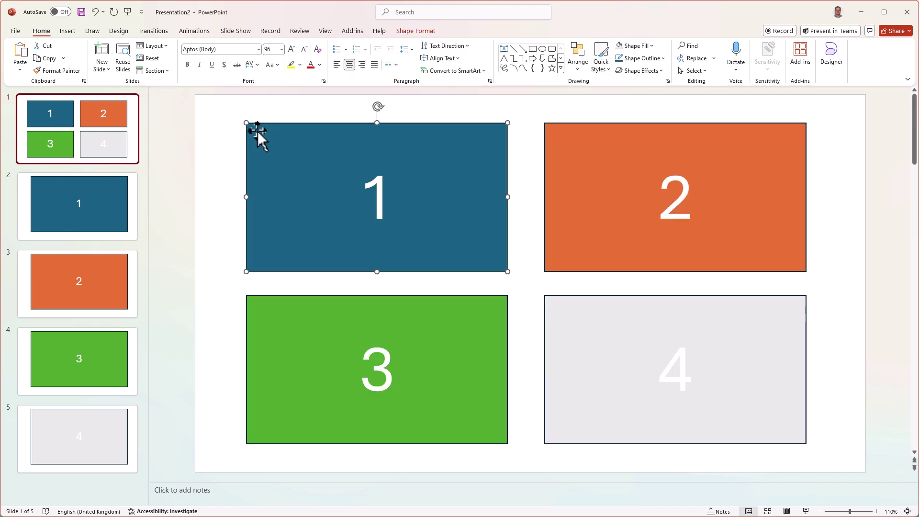
right_click(257, 130)
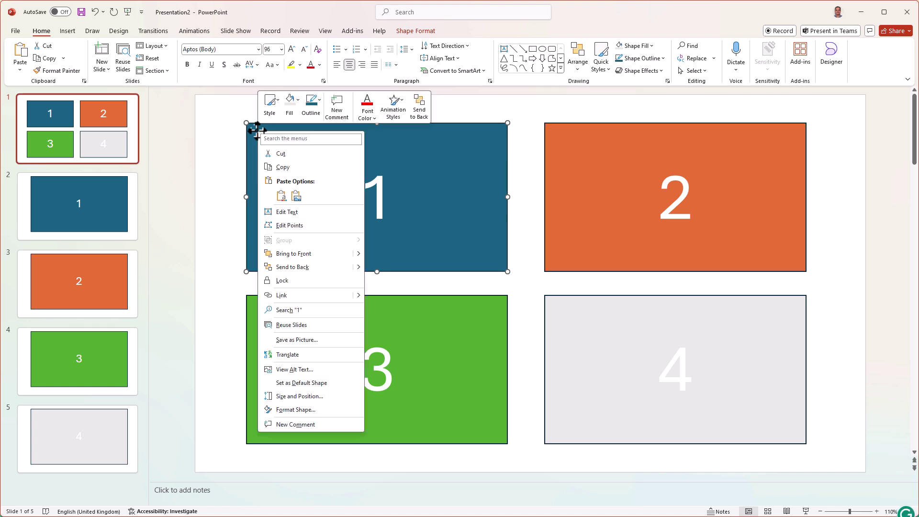
click(286, 294)
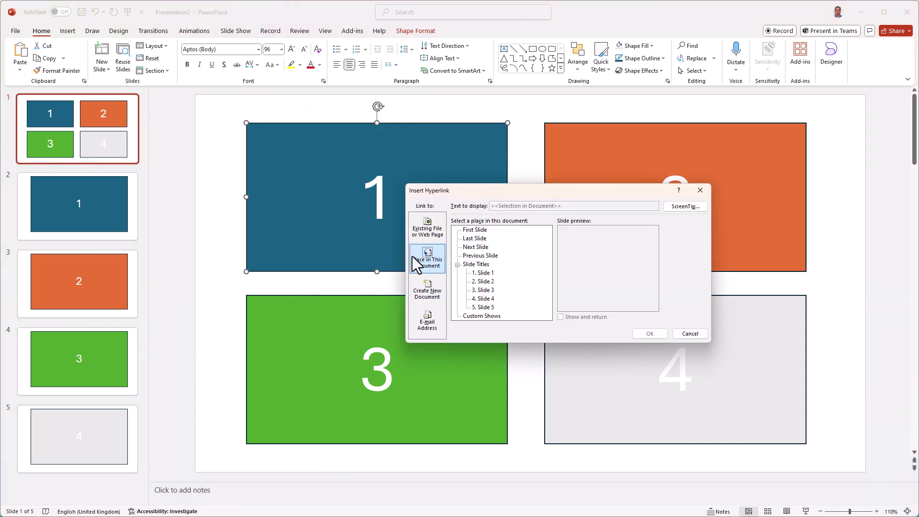
click(422, 234)
click(435, 261)
click(487, 282)
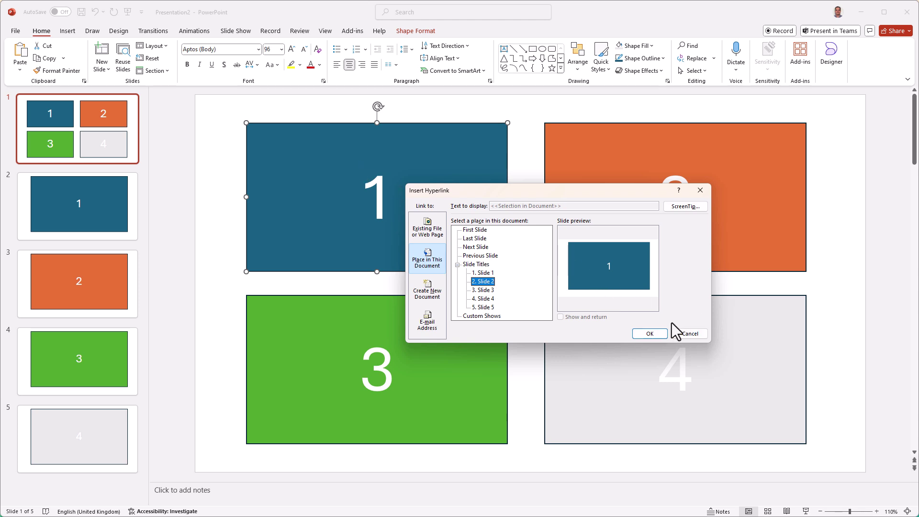
click(650, 333)
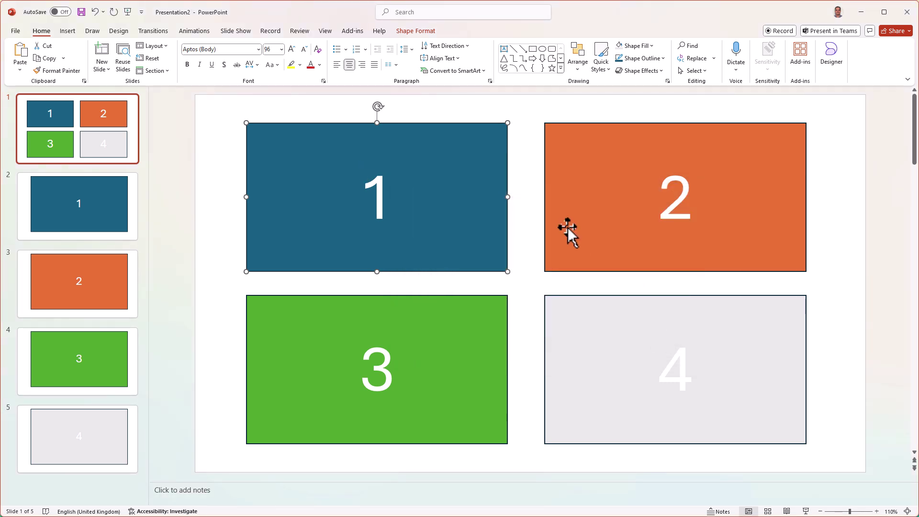
Step: Link the orange, green and grey boxes to slides 3, 4 and 5
right_click(563, 225)
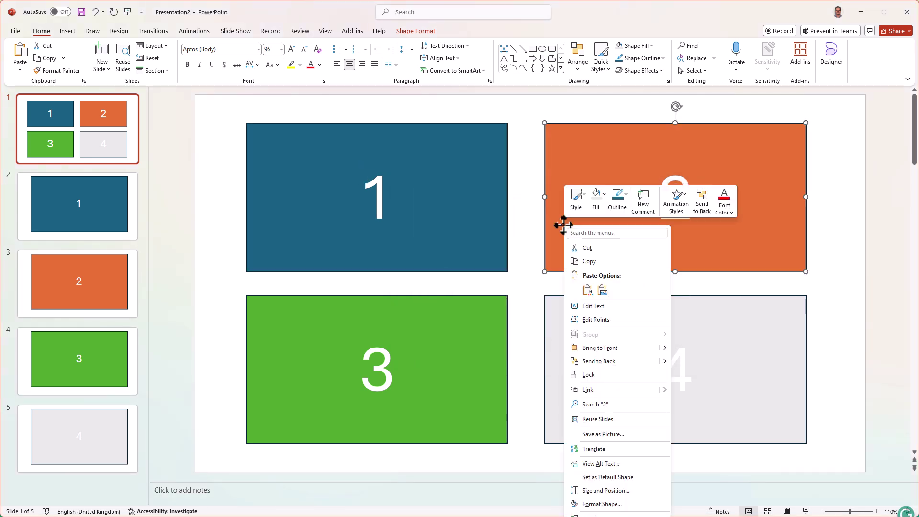
click(604, 389)
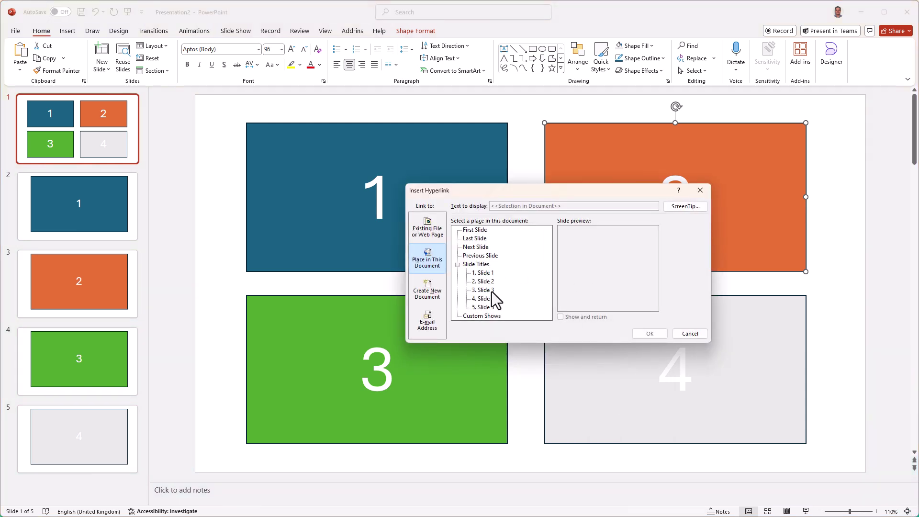
click(483, 290)
click(650, 334)
right_click(451, 327)
click(476, 493)
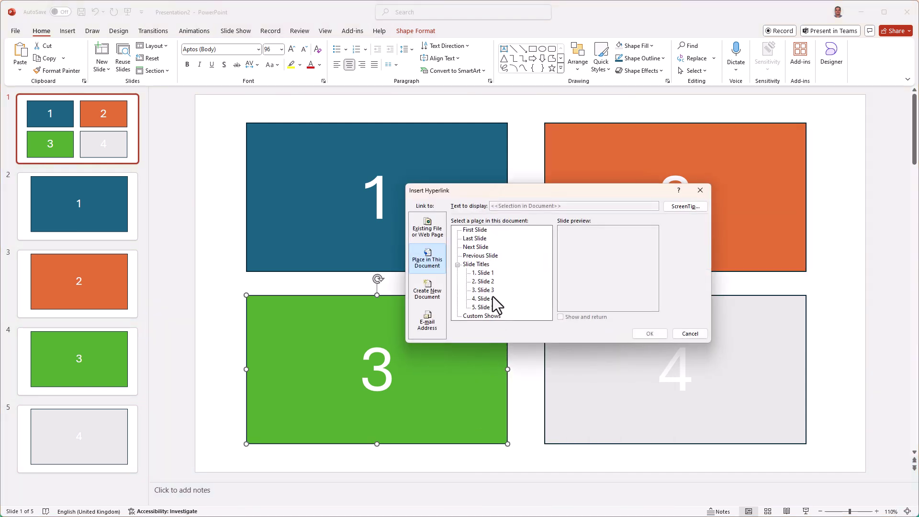
click(483, 298)
click(650, 333)
right_click(565, 335)
click(595, 500)
click(484, 307)
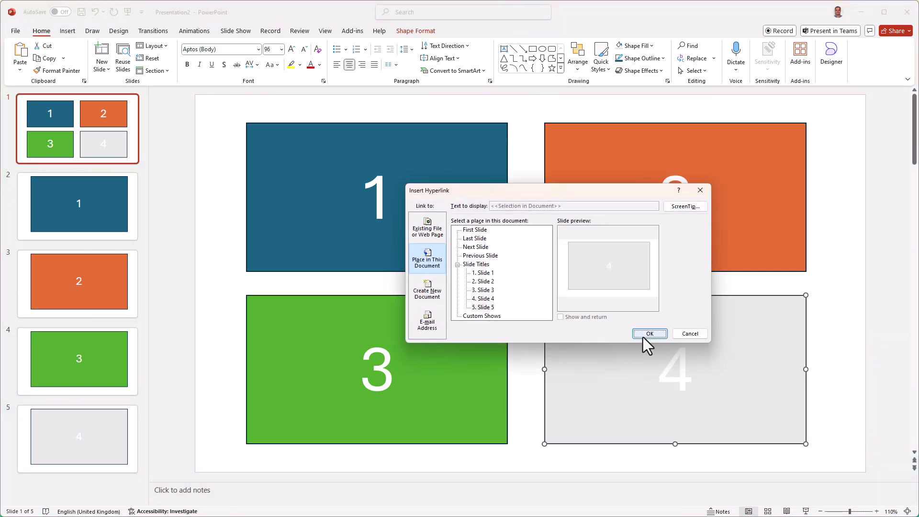
click(649, 334)
click(356, 138)
key(alt+s)
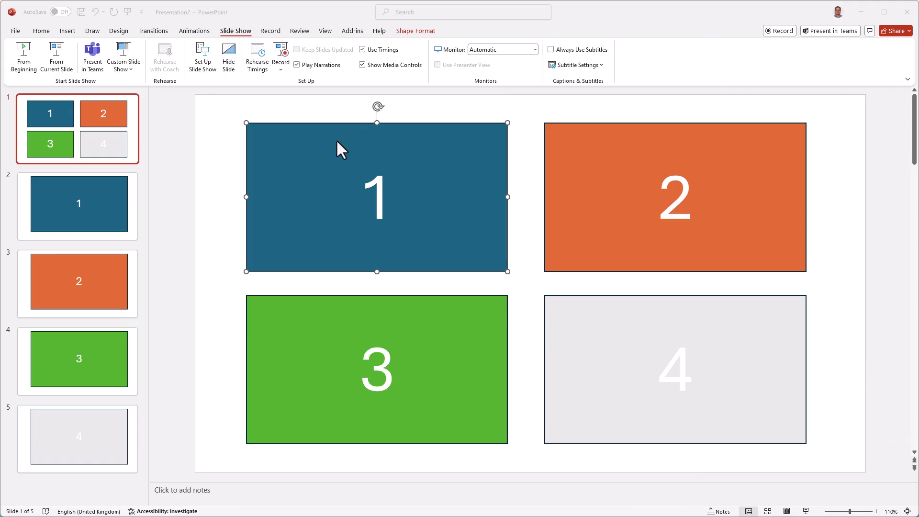
Step: Test box 1's and box 2's links in the slide show, then return to slide 2
click(806, 511)
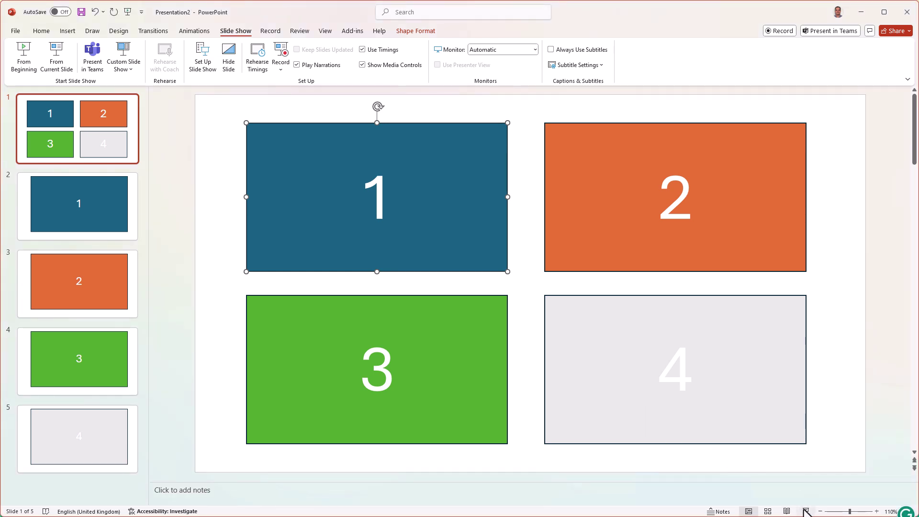
click(805, 511)
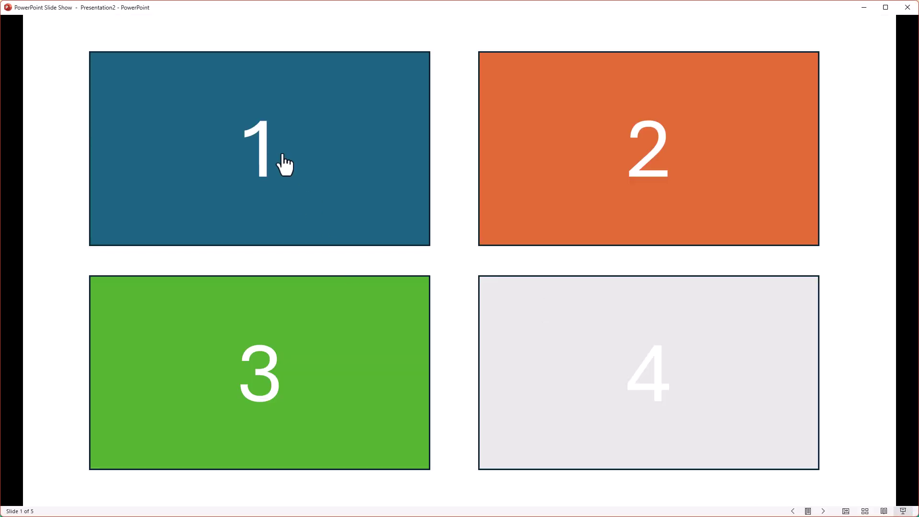
click(284, 166)
key(Escape)
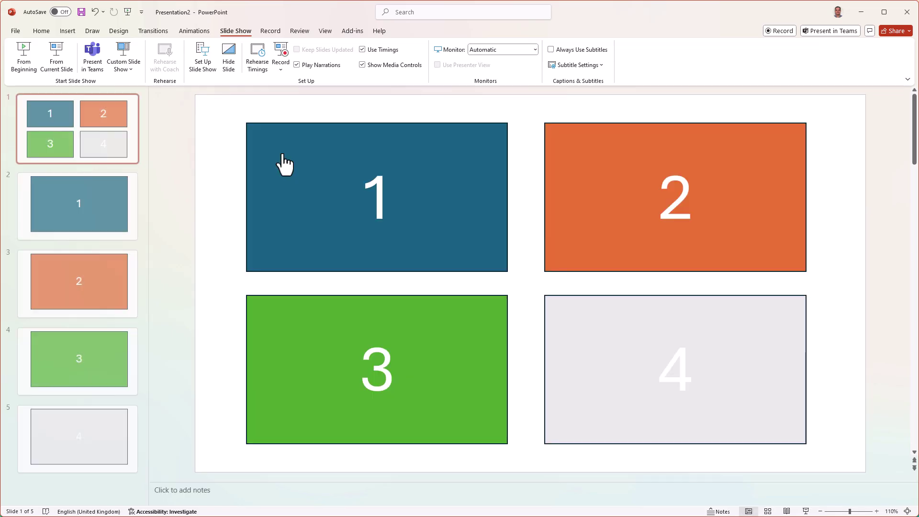
click(805, 511)
click(663, 212)
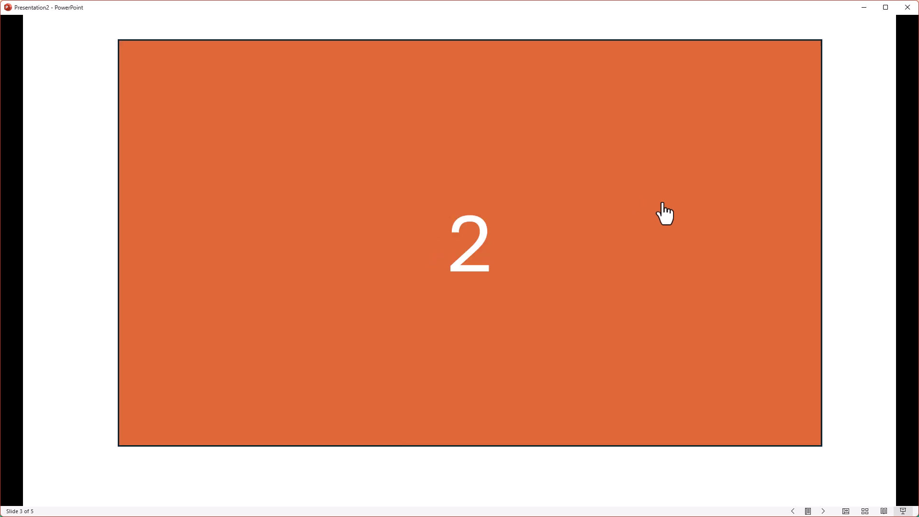
key(Escape)
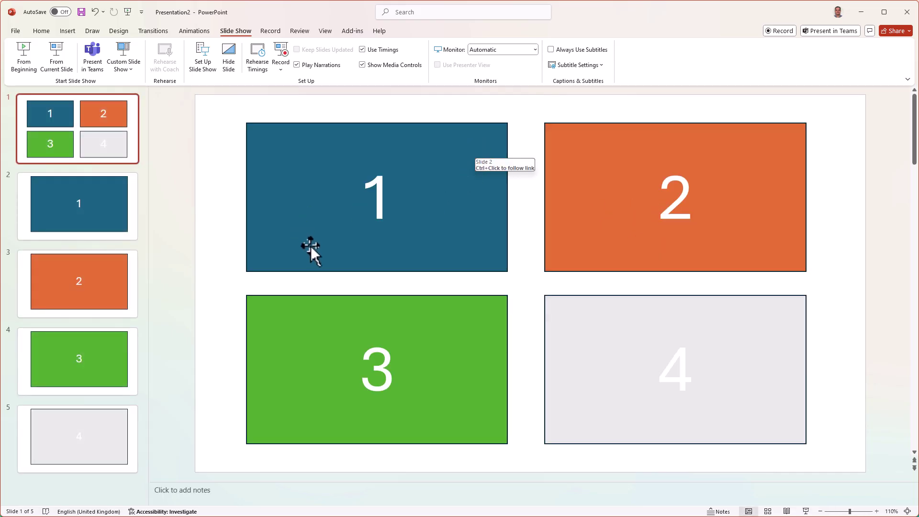
click(122, 199)
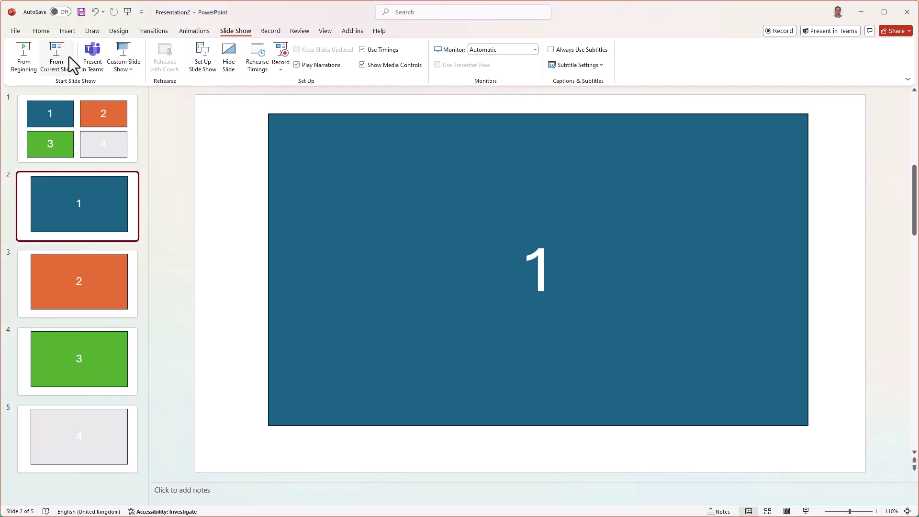
Step: Search the icon library for 'cross' and insert the dark circled-X icon on slide 2
click(67, 30)
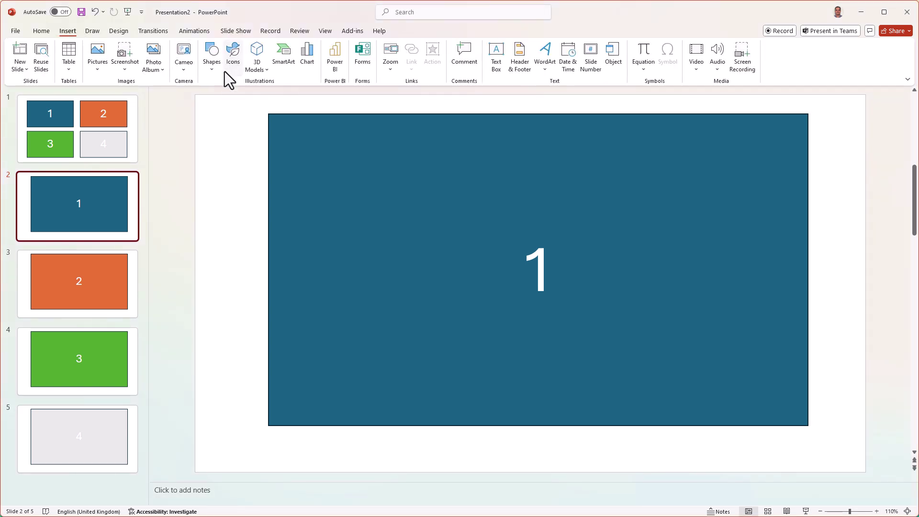
click(210, 65)
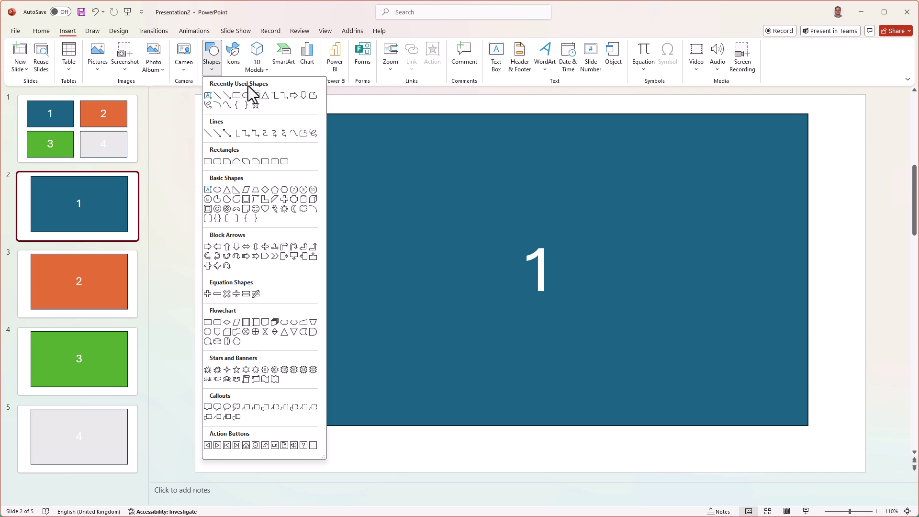
click(234, 57)
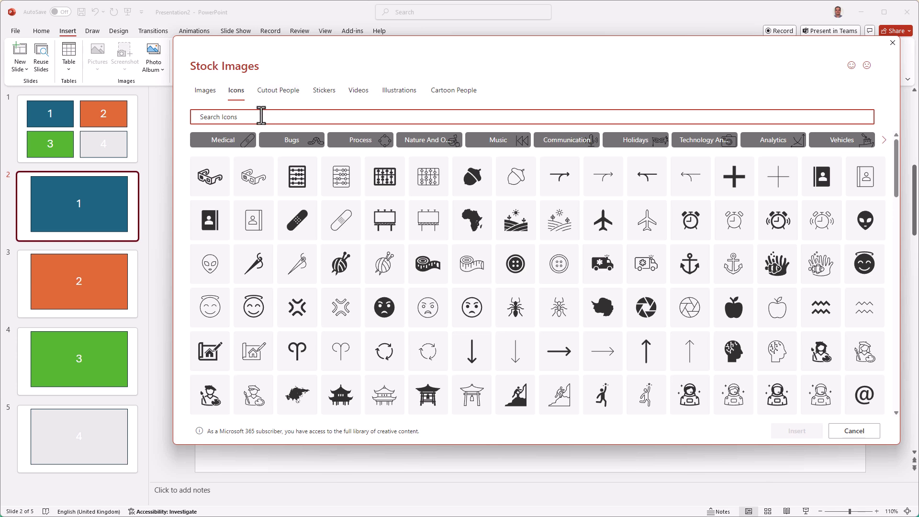
click(262, 116)
text(cross)
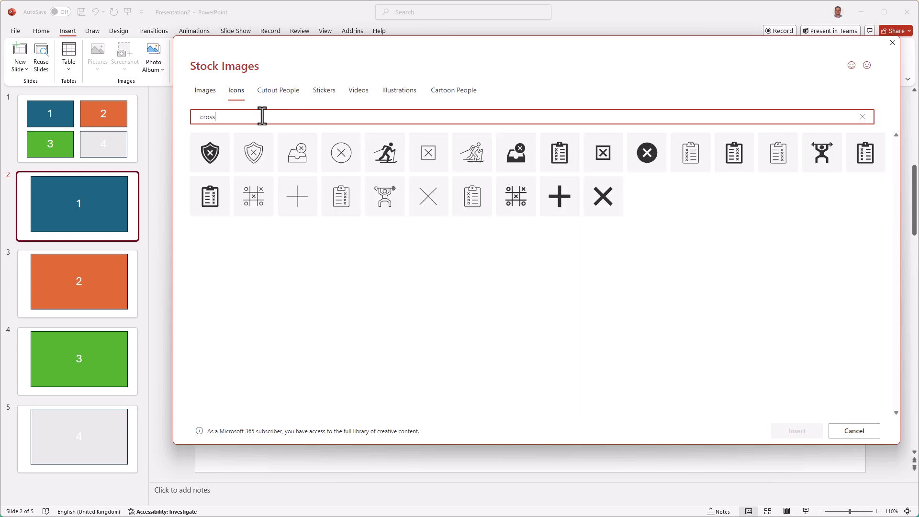
click(648, 167)
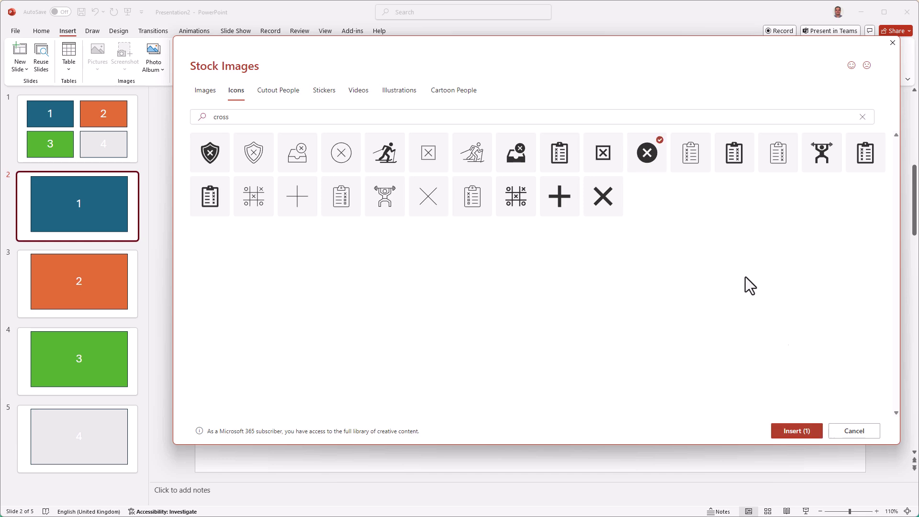
click(781, 435)
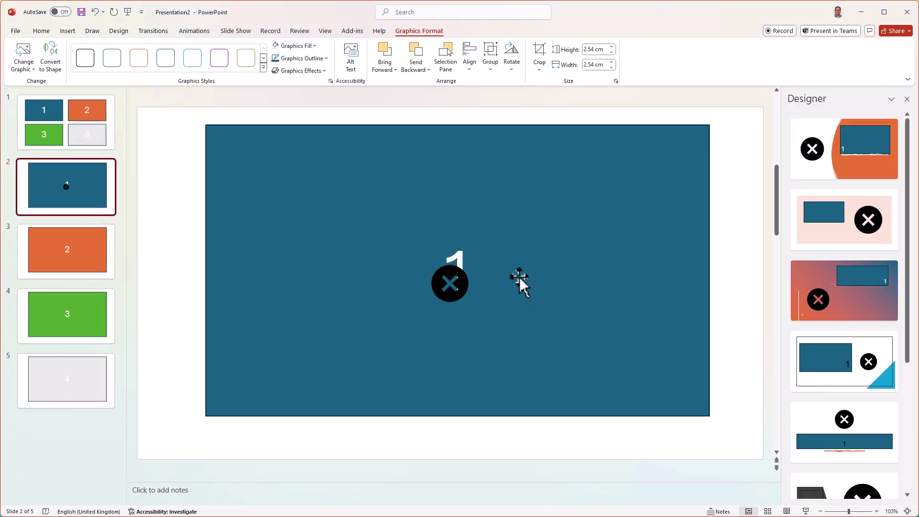
Step: Dismiss the design suggestions and move the X icon to slide 2's top-right corner
click(907, 99)
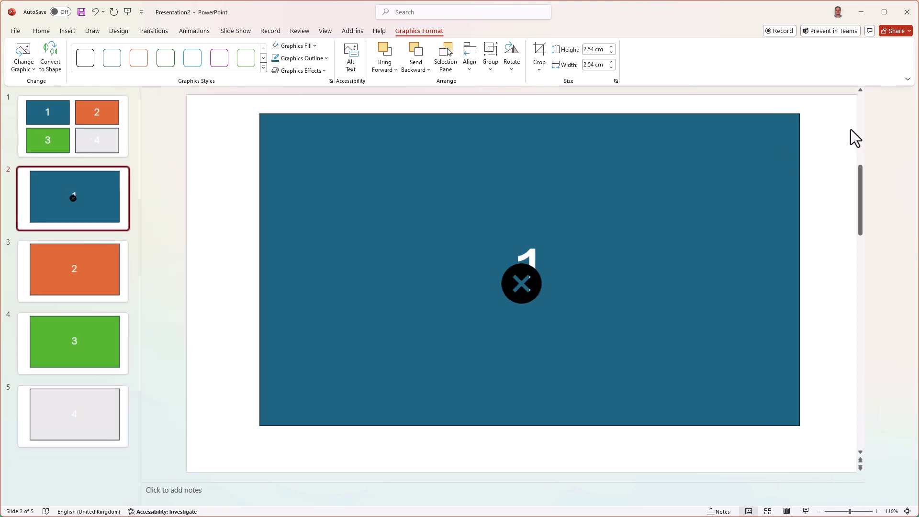
click(530, 270)
drag(530, 268, 263, 98)
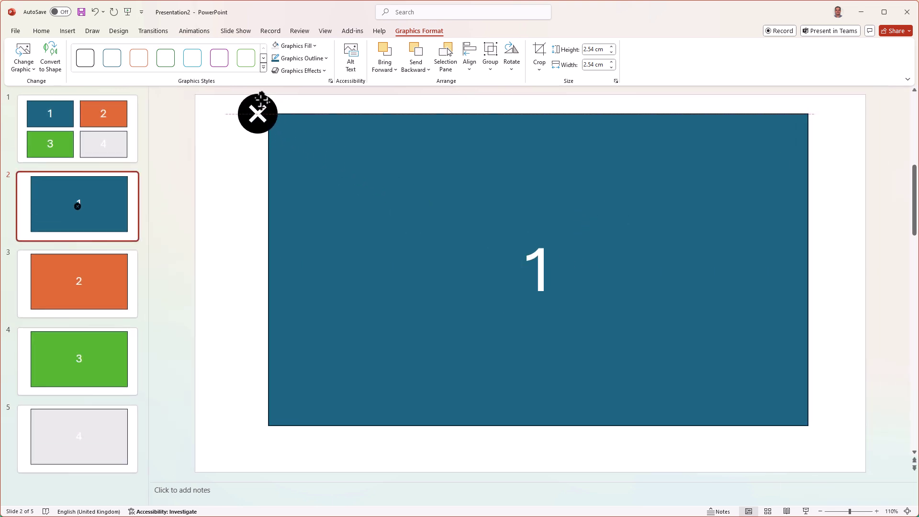
drag(261, 98, 825, 106)
Step: Link the X icon to slide 1 via Place in This Document
right_click(824, 105)
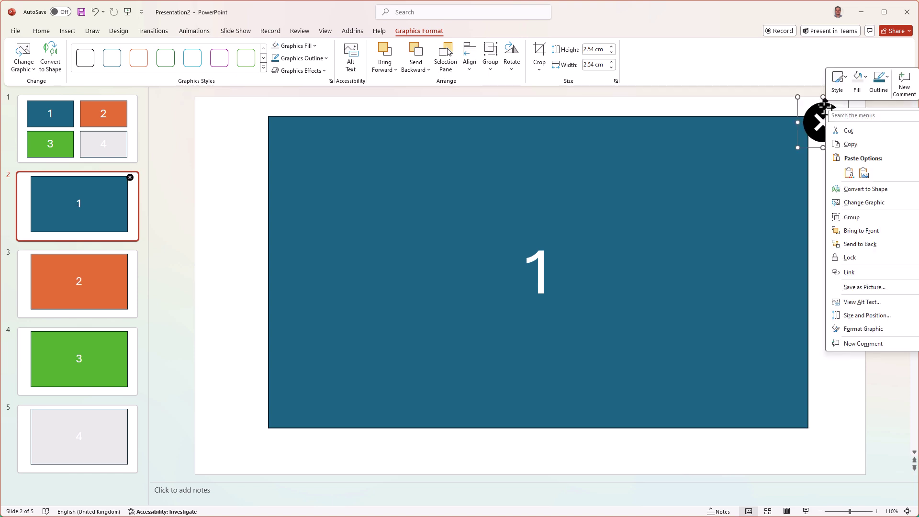
click(857, 271)
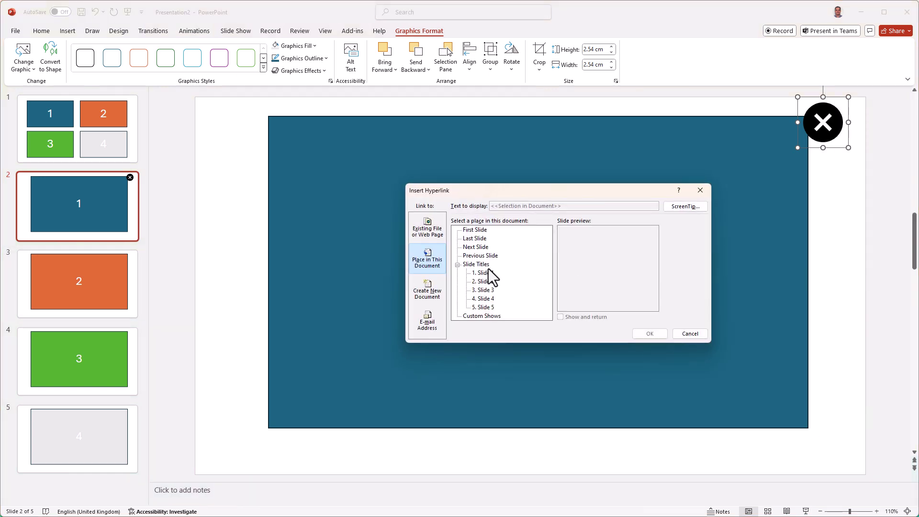
click(489, 271)
click(648, 333)
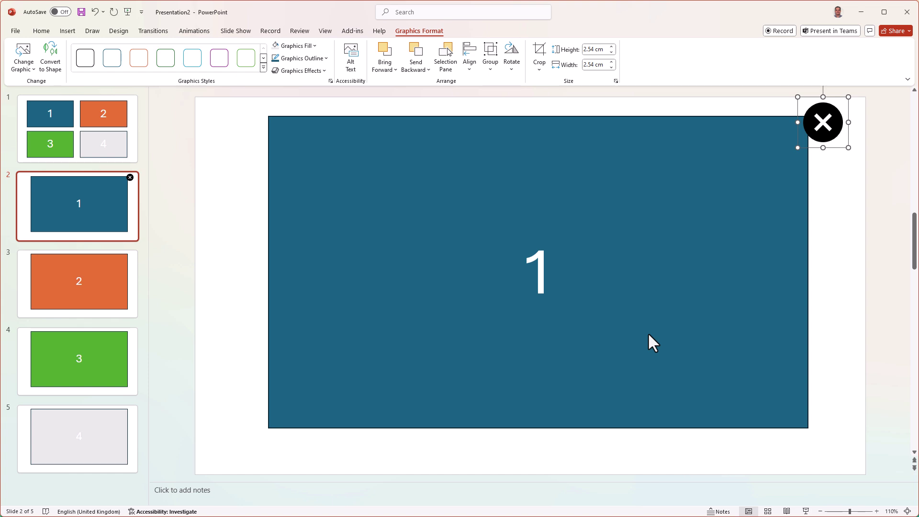
click(205, 268)
Step: Paste the circled-X icon onto slides 3, 4 and 5, then dismiss the Designer pane
click(107, 276)
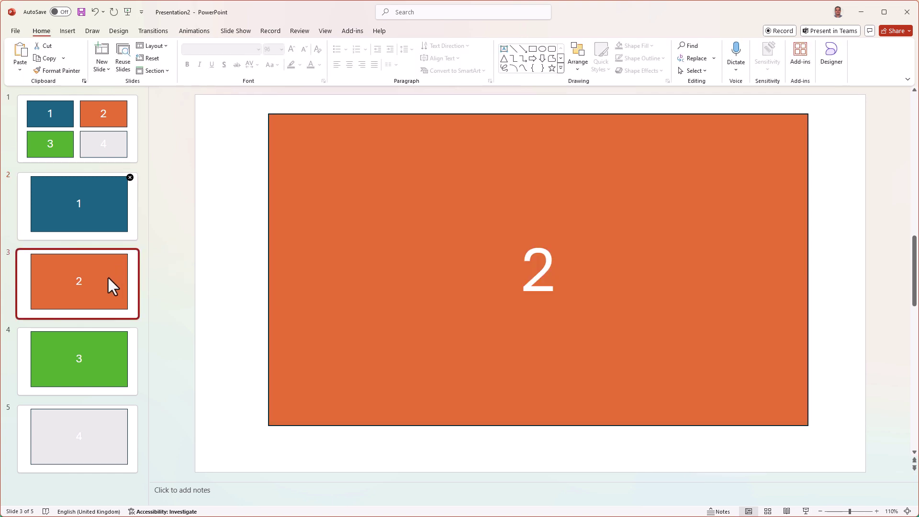
key(ctrl+v)
click(102, 359)
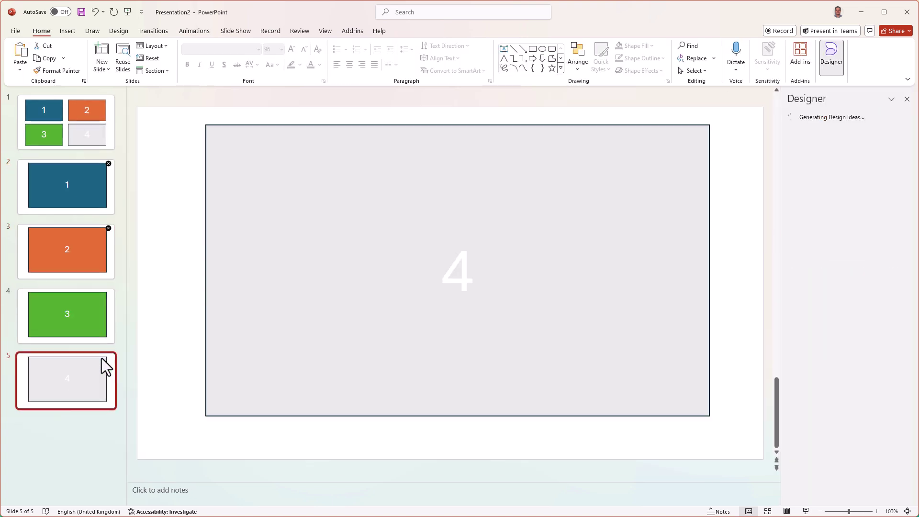
click(84, 306)
key(ctrl+v)
click(76, 367)
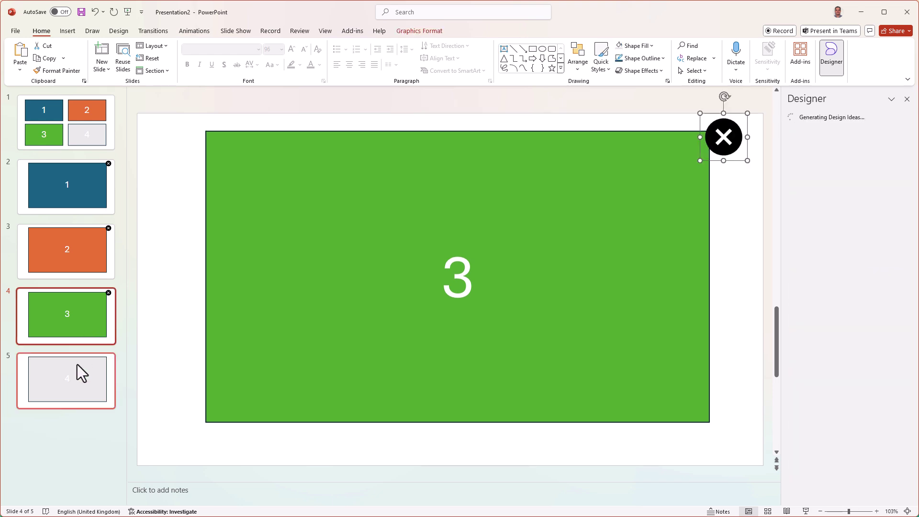
key(ctrl+v)
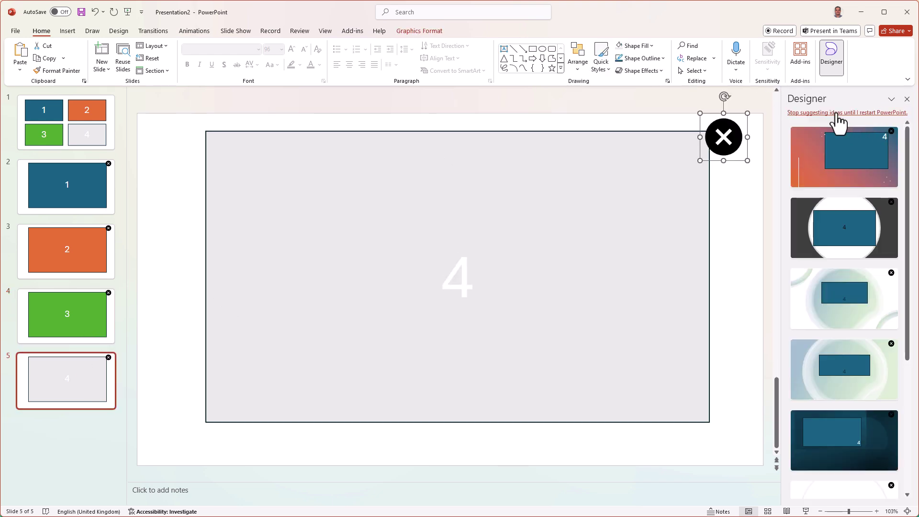
click(871, 115)
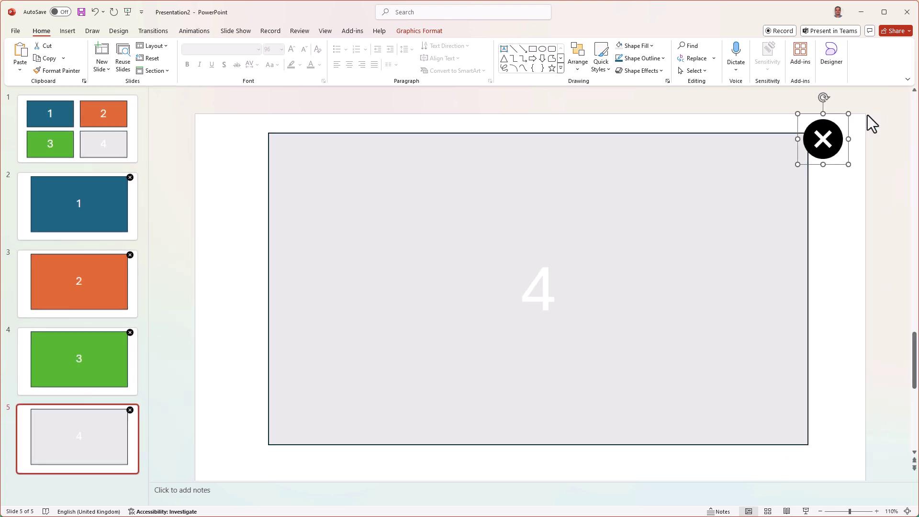
click(214, 216)
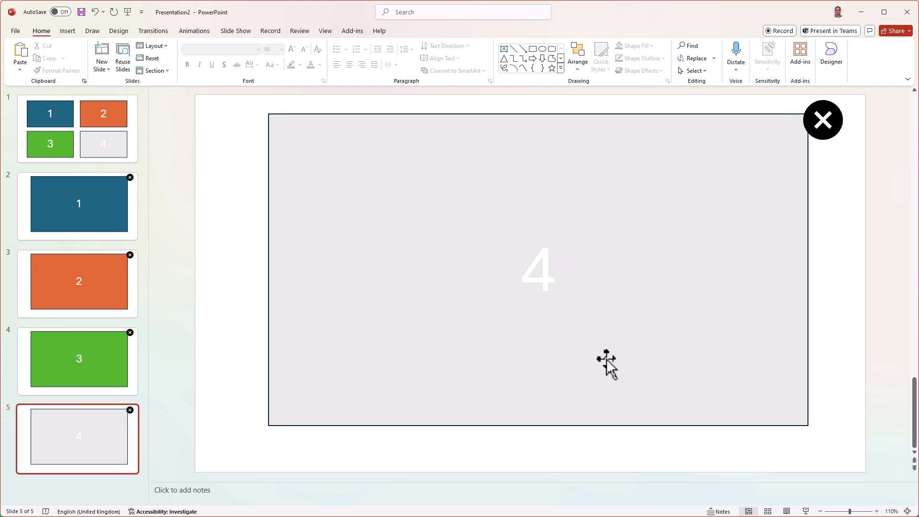
Step: Run the slide show and test each grid box (blue 1, green 3, grey 4) and its X back to the grid
click(806, 511)
click(829, 68)
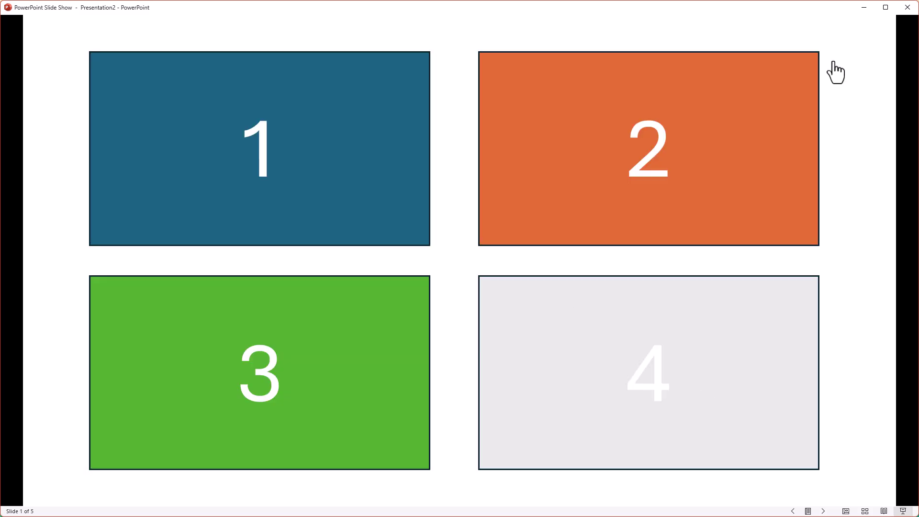
click(264, 122)
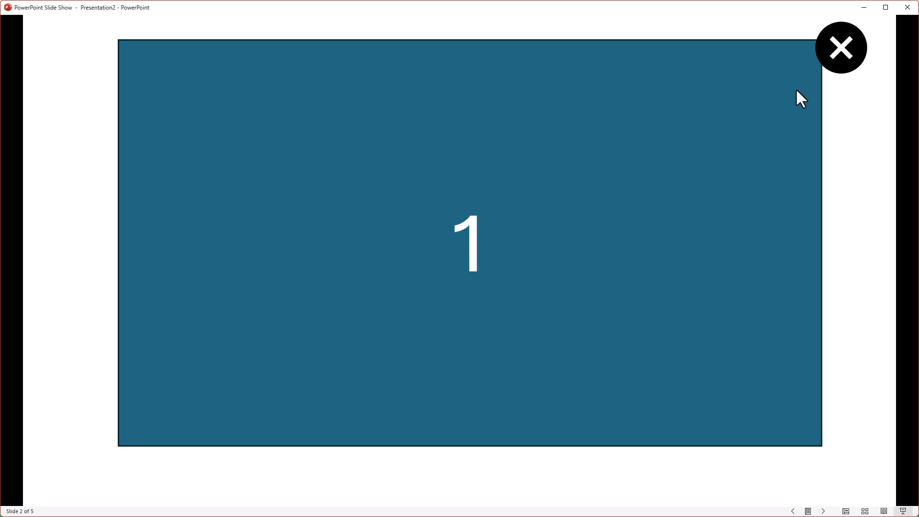
click(838, 61)
click(839, 55)
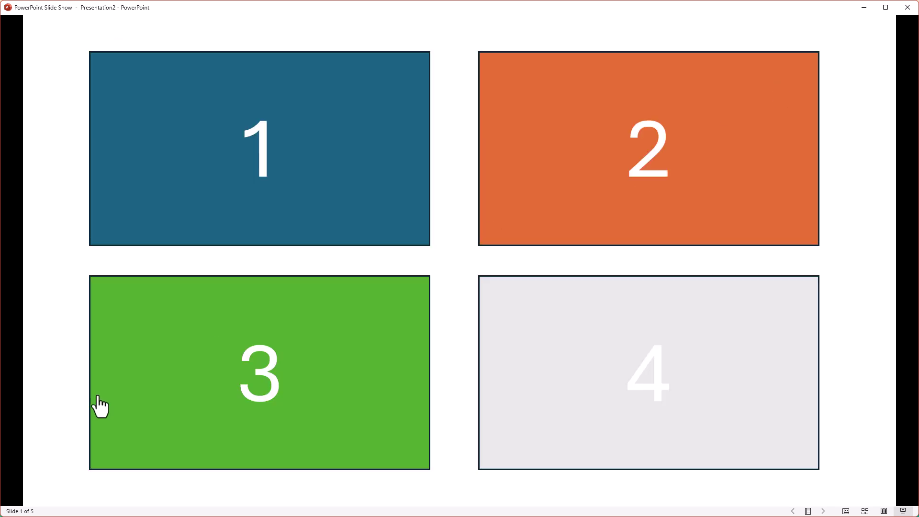
click(122, 385)
click(835, 51)
click(559, 335)
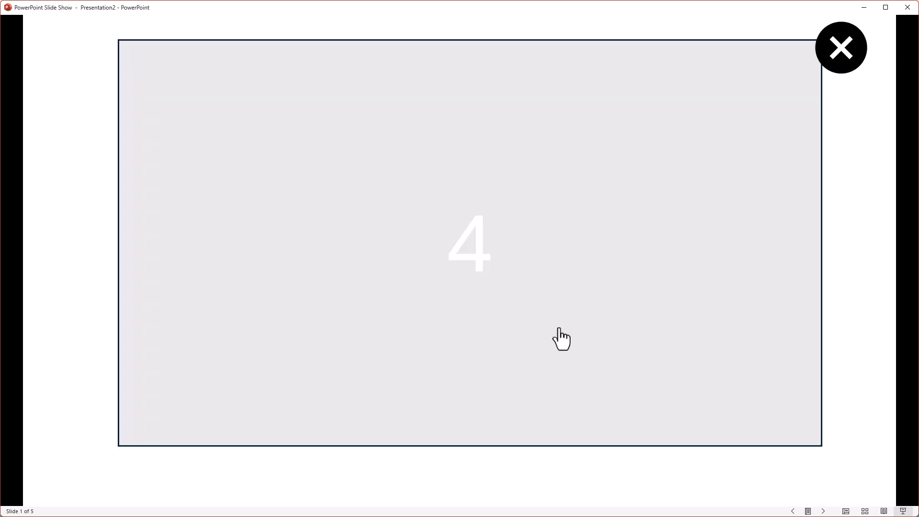
click(843, 56)
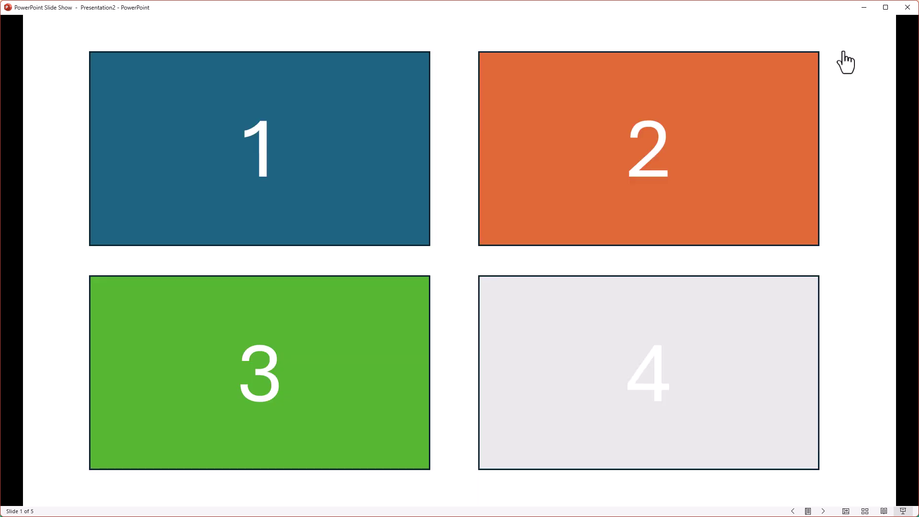
Step: End the show and insert the triple-chevron icon found by searching 'arrow' onto slide 2
key(Escape)
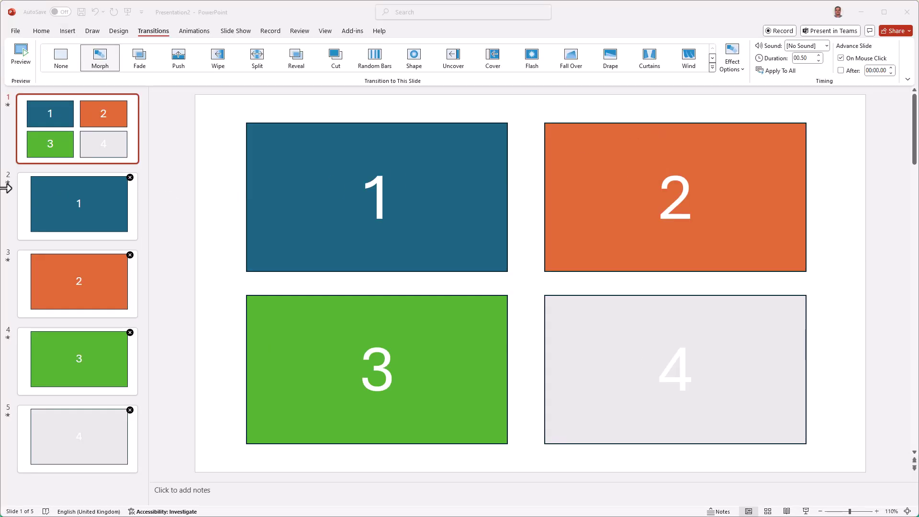
click(76, 211)
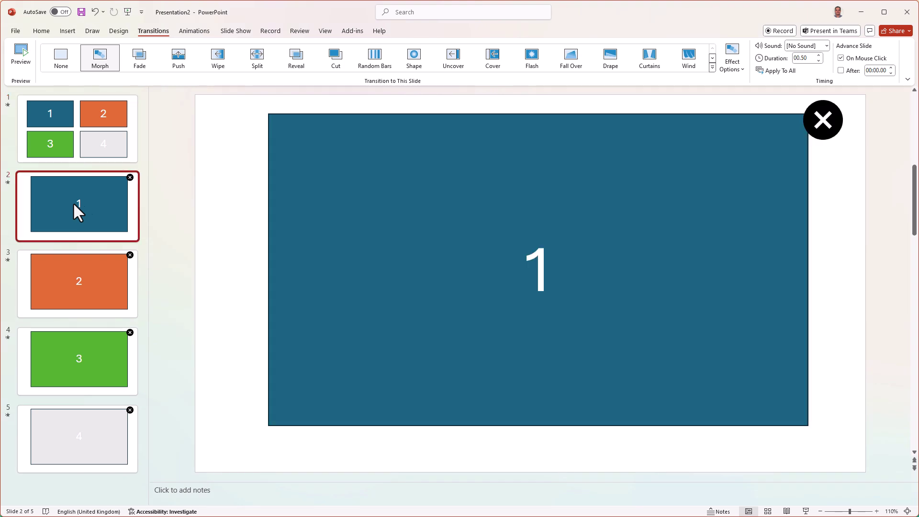
click(68, 32)
click(233, 57)
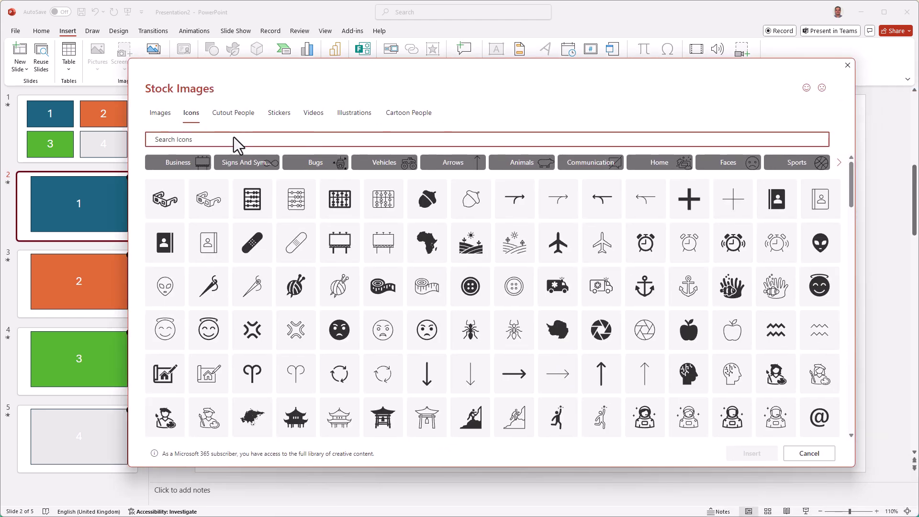
text(arrow)
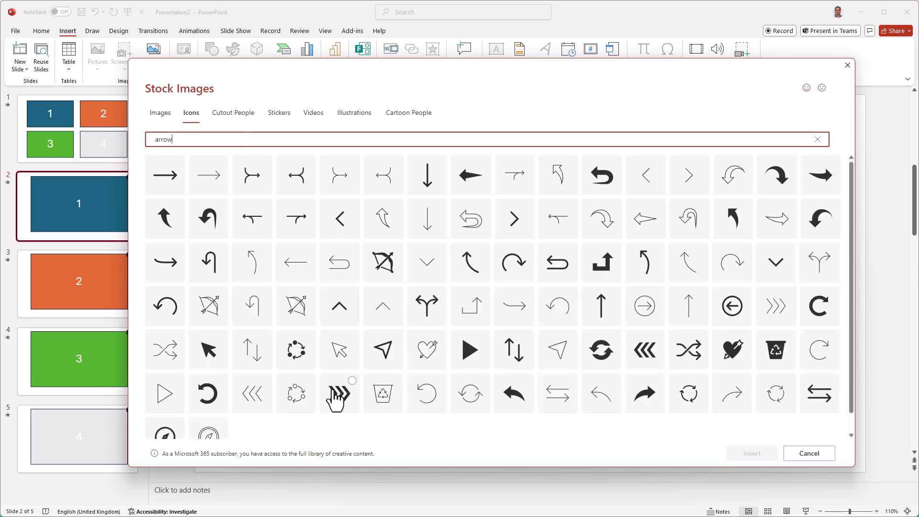
click(337, 394)
click(734, 453)
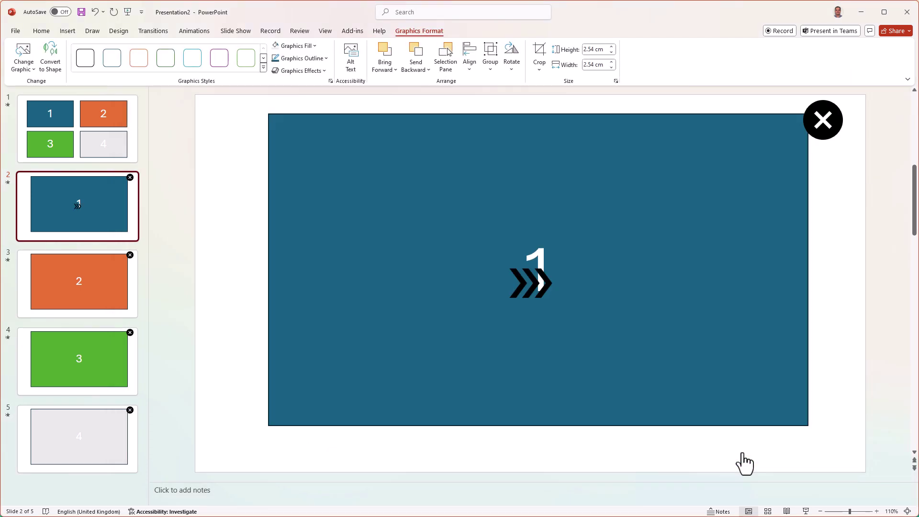
Step: Move the chevron to slide 2's right edge and link it to Next Slide
drag(511, 281, 825, 275)
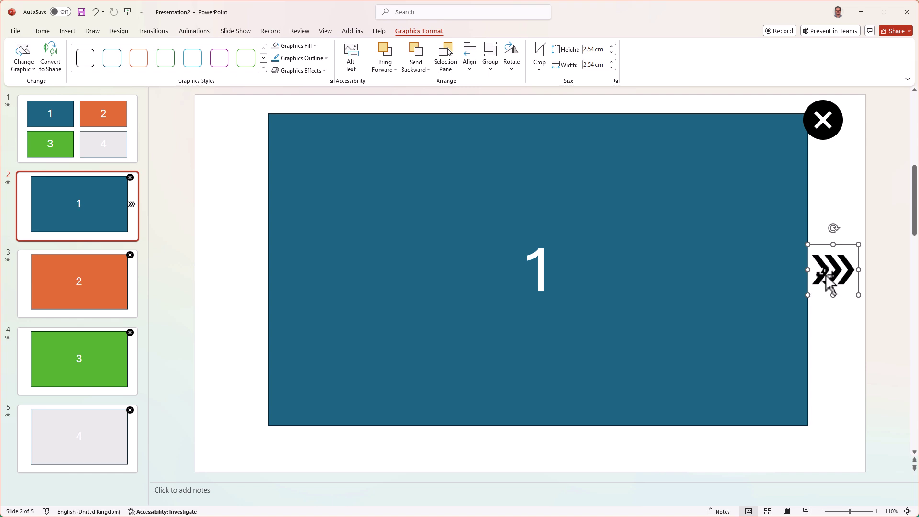
right_click(825, 274)
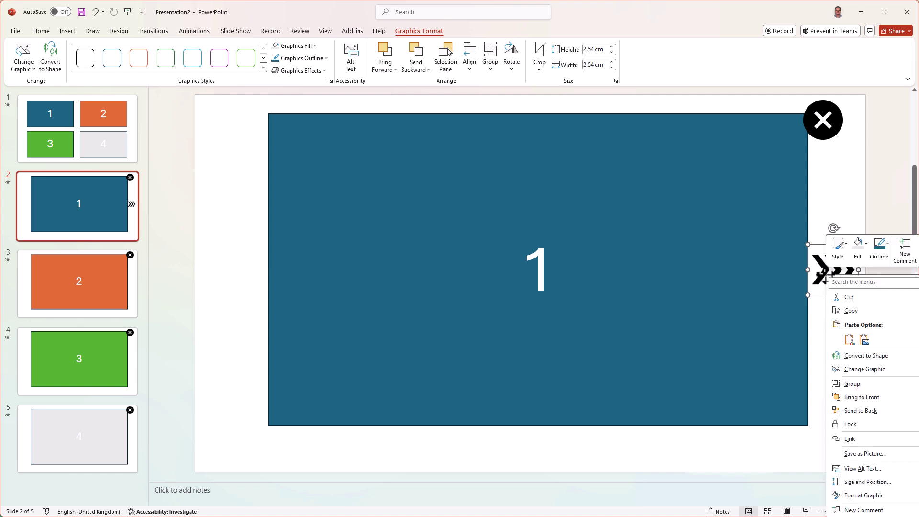
click(849, 438)
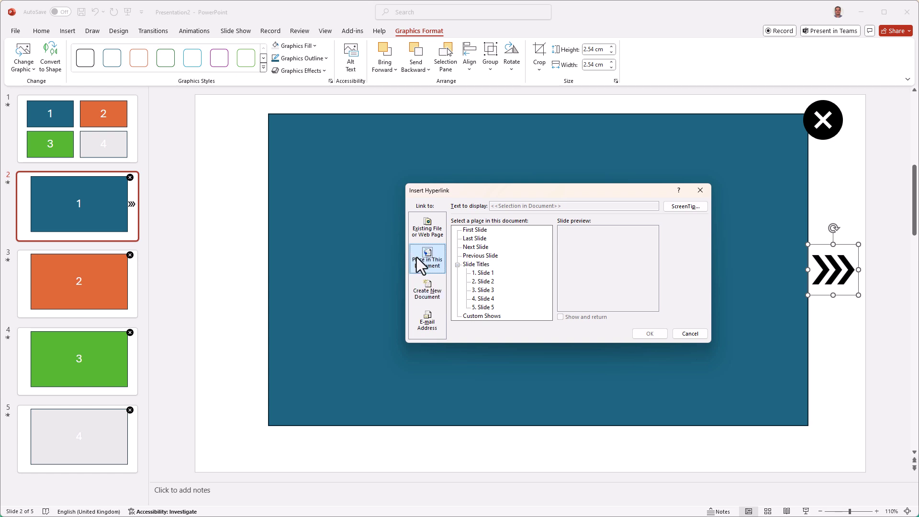
click(484, 251)
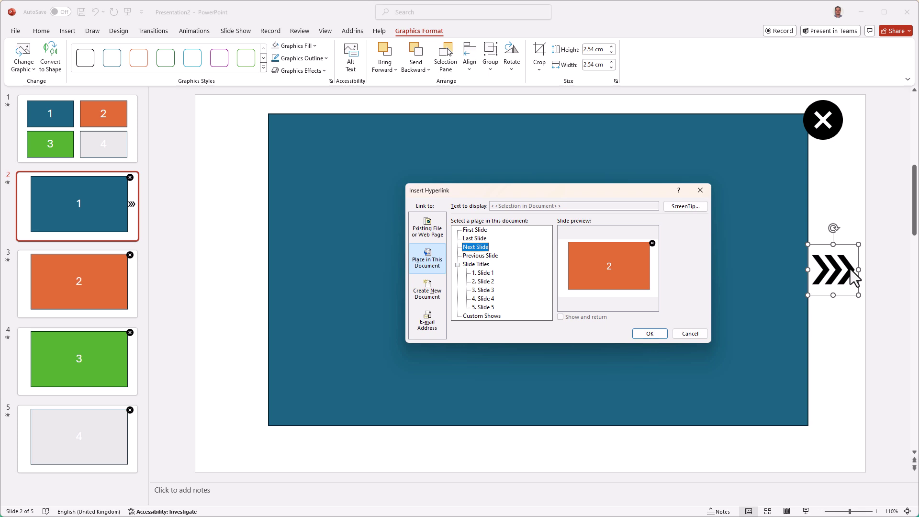
click(649, 334)
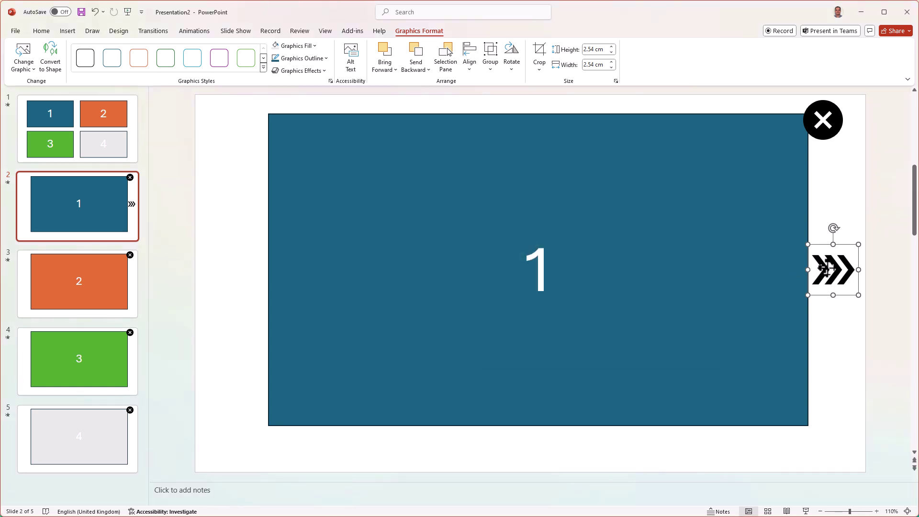
Step: Place a copy of the chevron at slide 2's left edge and rotate it to face left
key(ctrl+z)
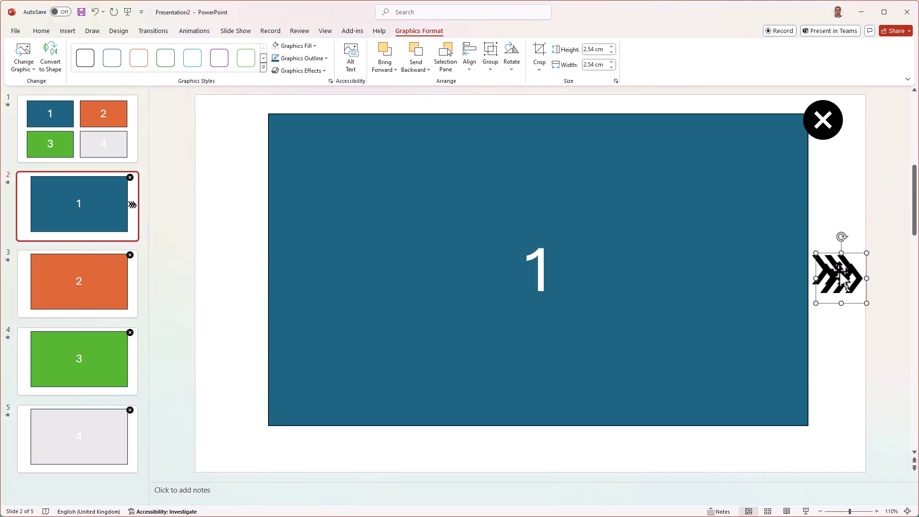
drag(824, 268, 228, 282)
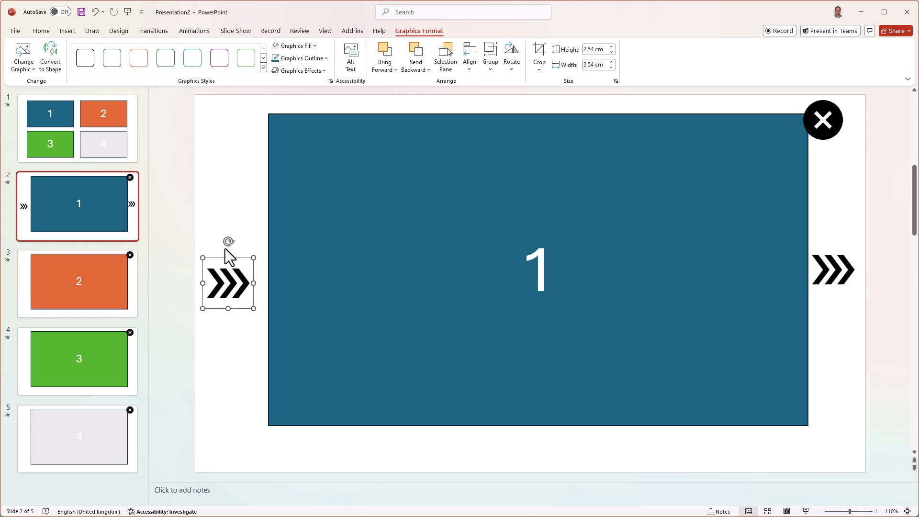
drag(229, 241, 228, 321)
Step: Relink slide 2's left chevron to '5. Slide 5' via Edit Link
right_click(231, 287)
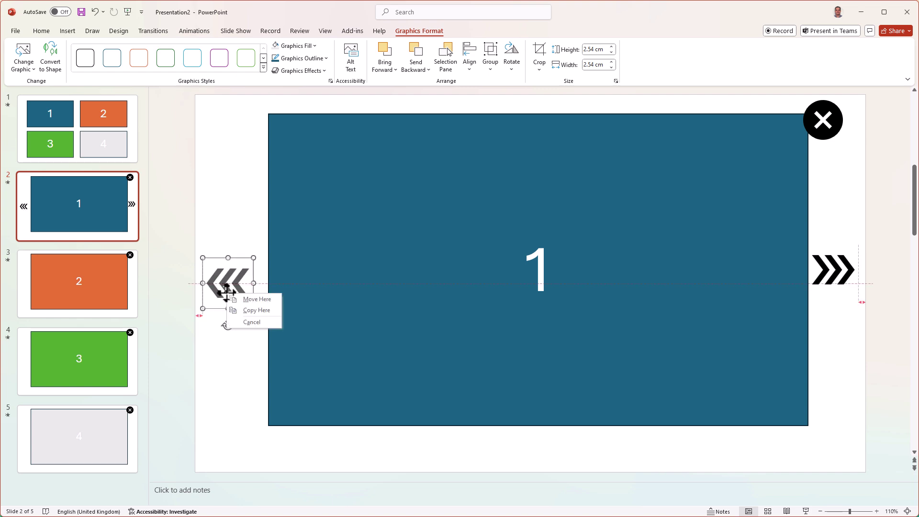
key(Escape)
right_click(239, 290)
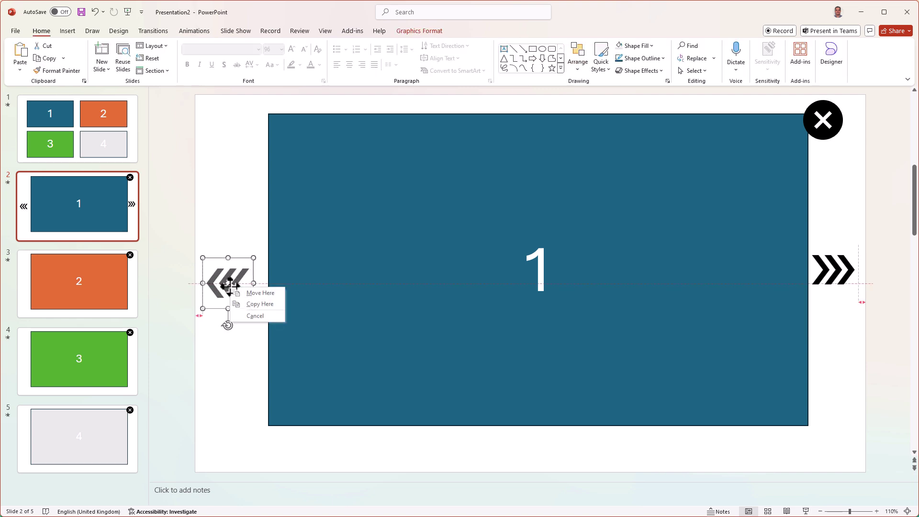
key(Escape)
right_click(222, 278)
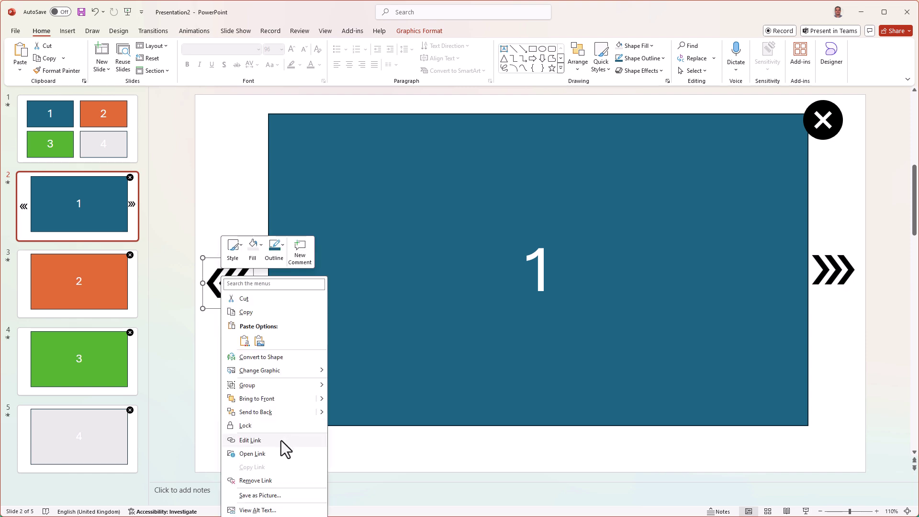
click(271, 440)
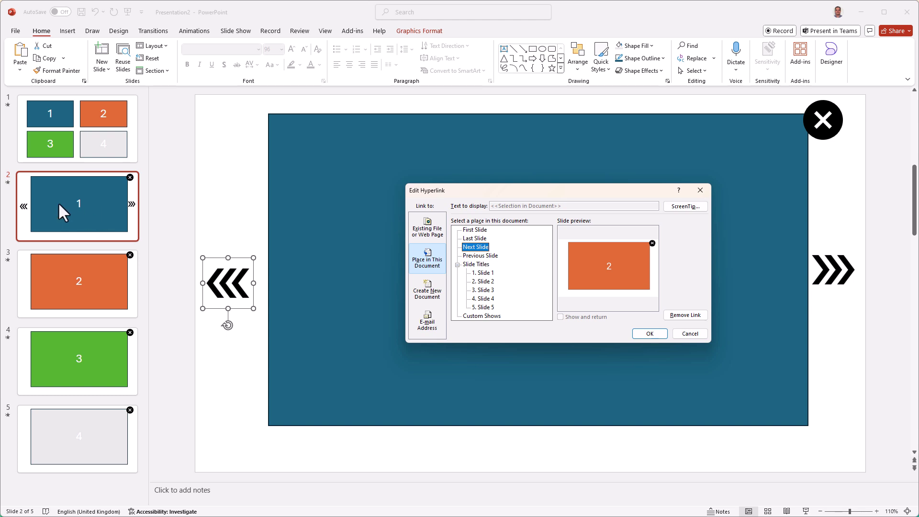
click(483, 307)
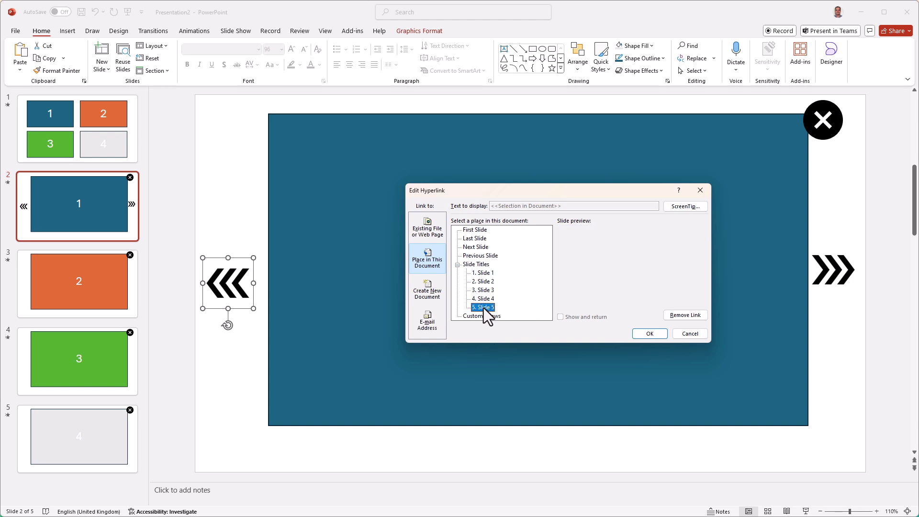
click(643, 334)
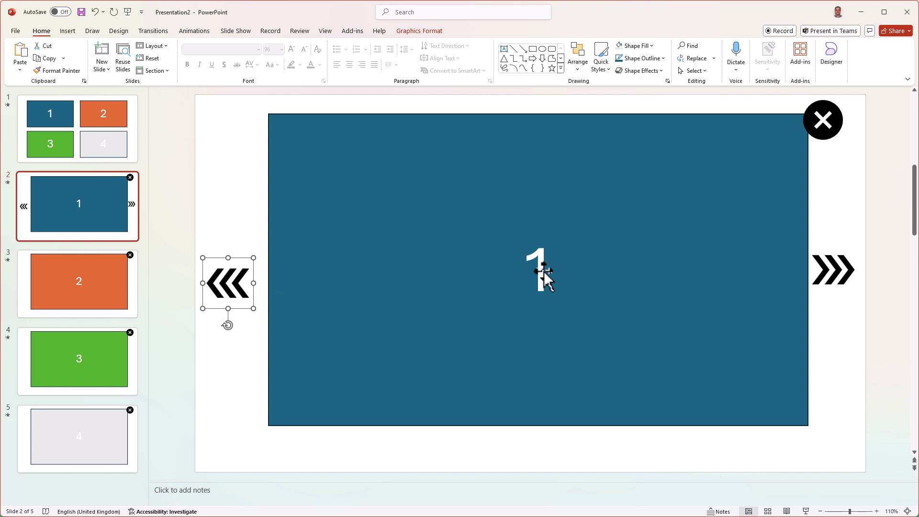
Step: Paste both chevron arrows onto slide 3
shift+click(848, 273)
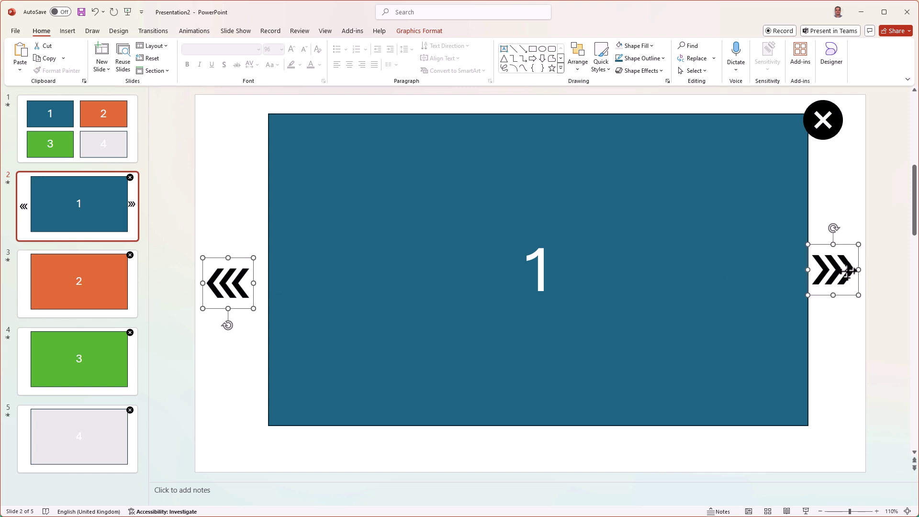
click(92, 280)
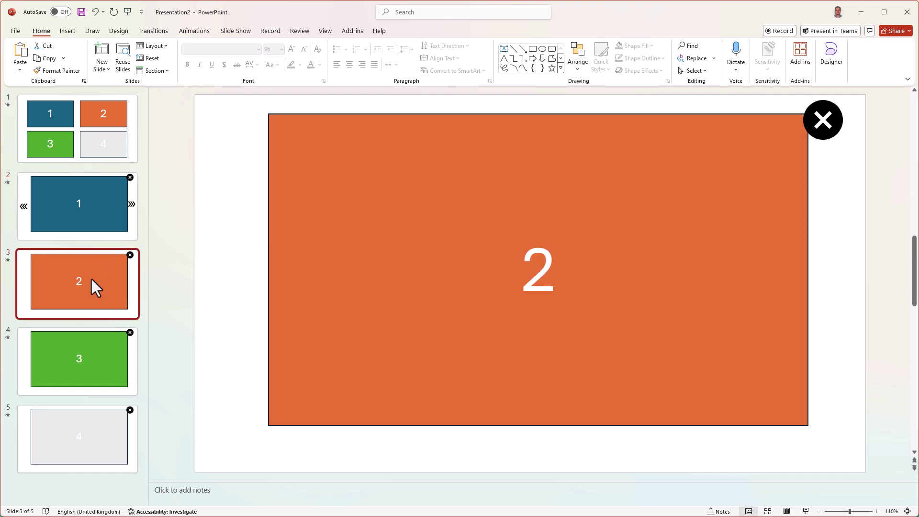
key(ctrl+v)
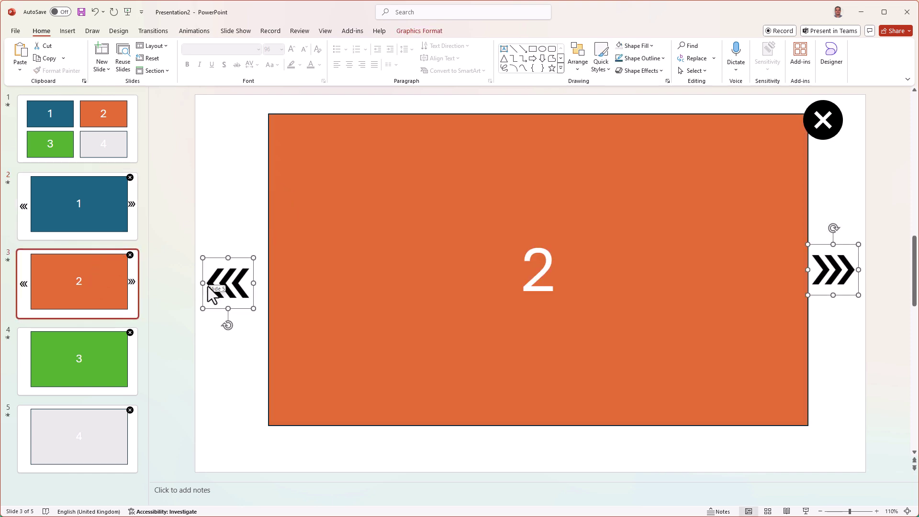
Step: Relink slide 3's left arrow to Previous Slide, then reselect both arrows
right_click(226, 277)
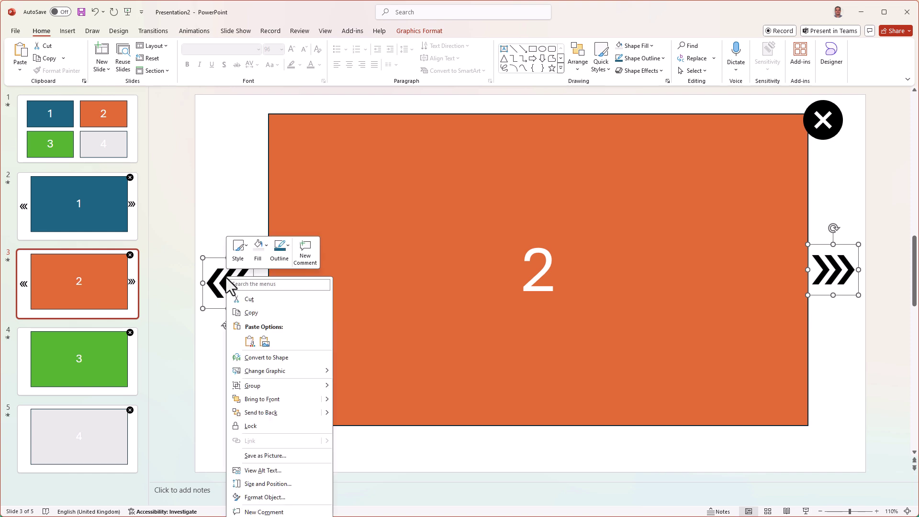
click(206, 328)
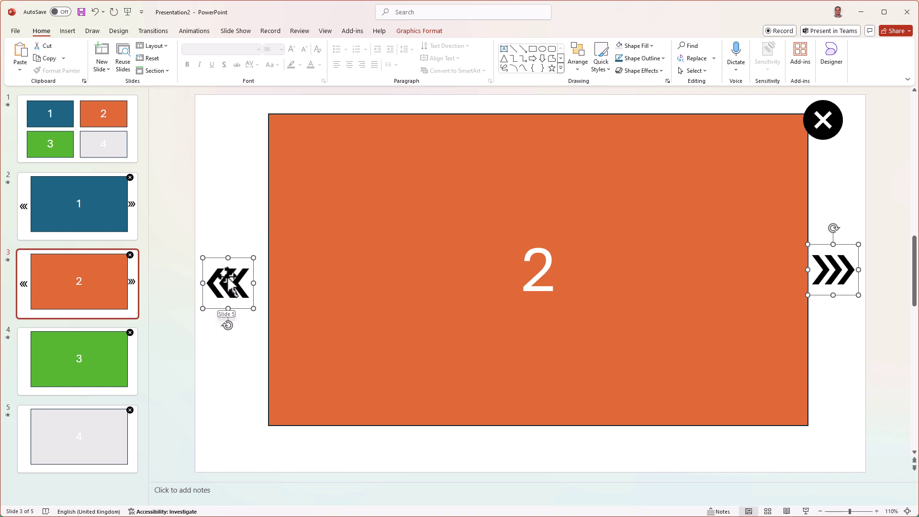
click(256, 179)
click(244, 274)
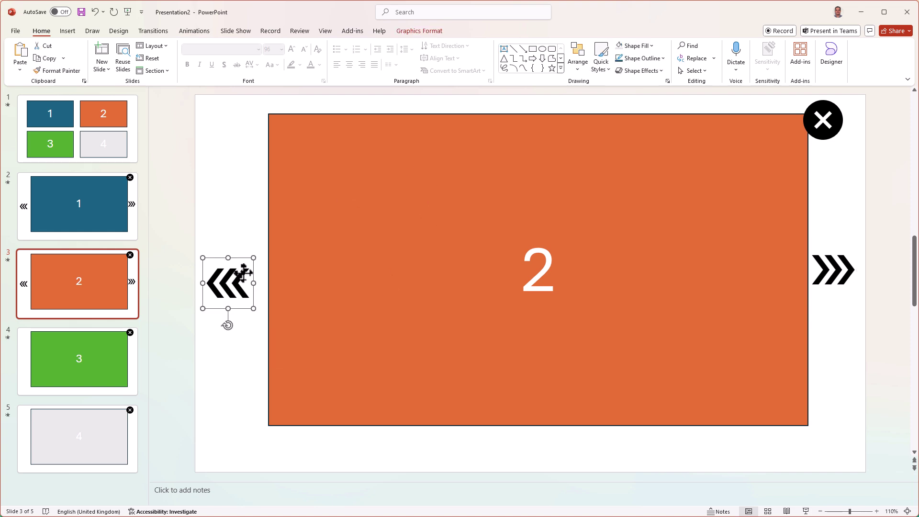
right_click(244, 273)
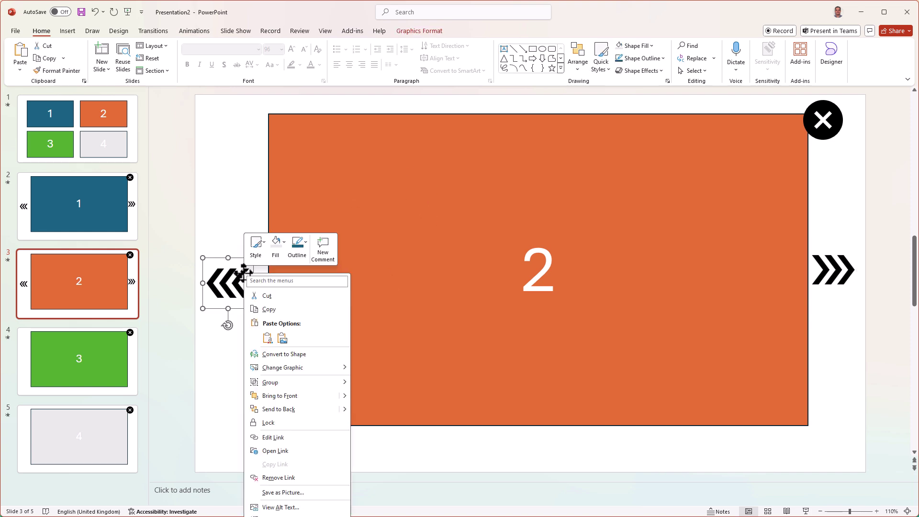
click(299, 436)
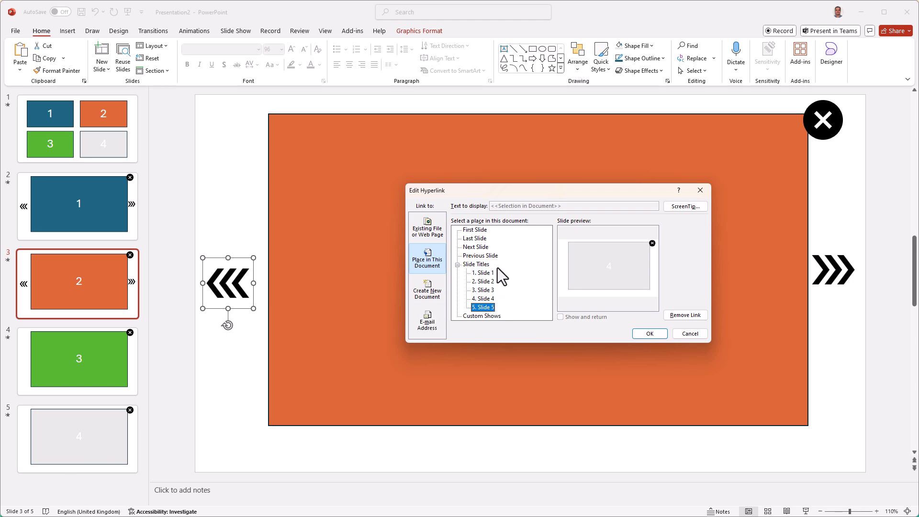
click(489, 256)
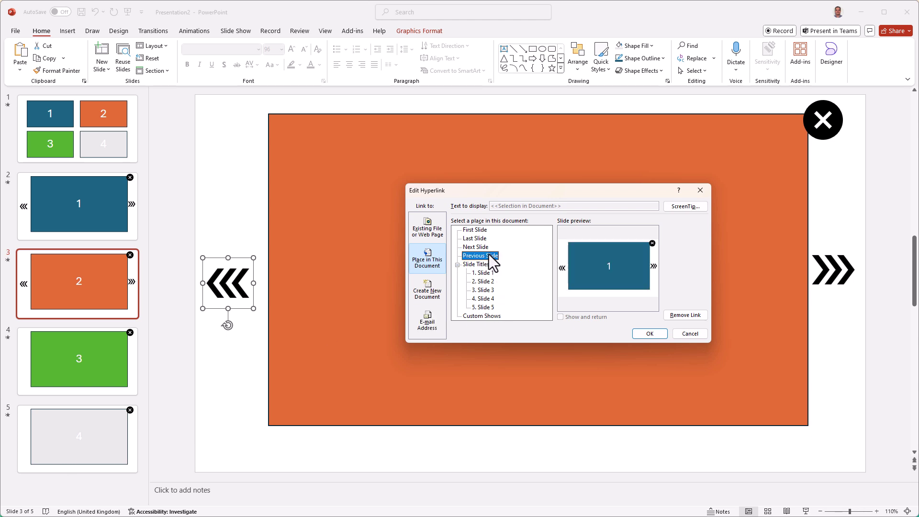
click(646, 330)
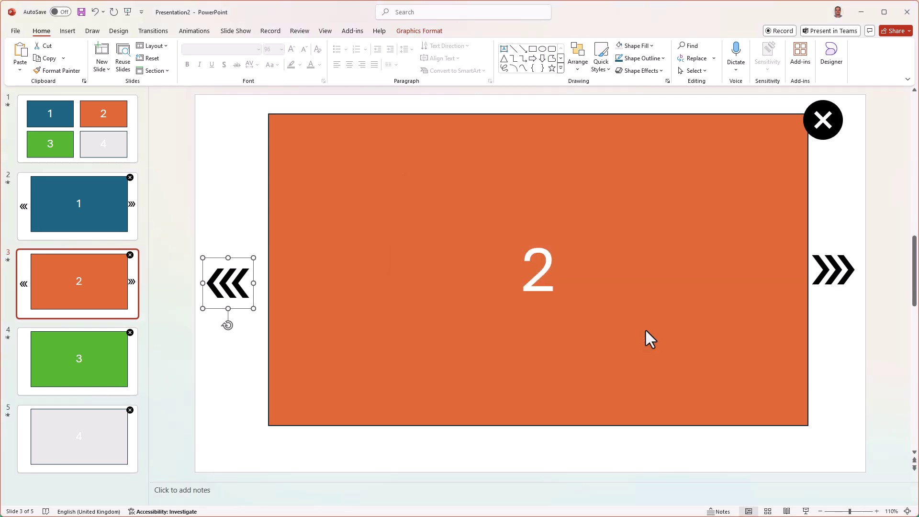
shift+click(838, 272)
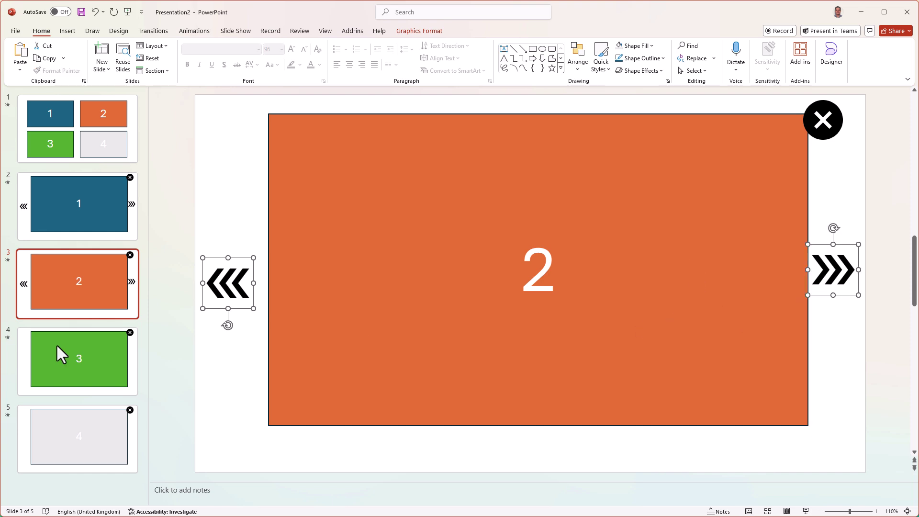
Step: Paste the chevron arrow pair onto slides 4 and 5
click(99, 346)
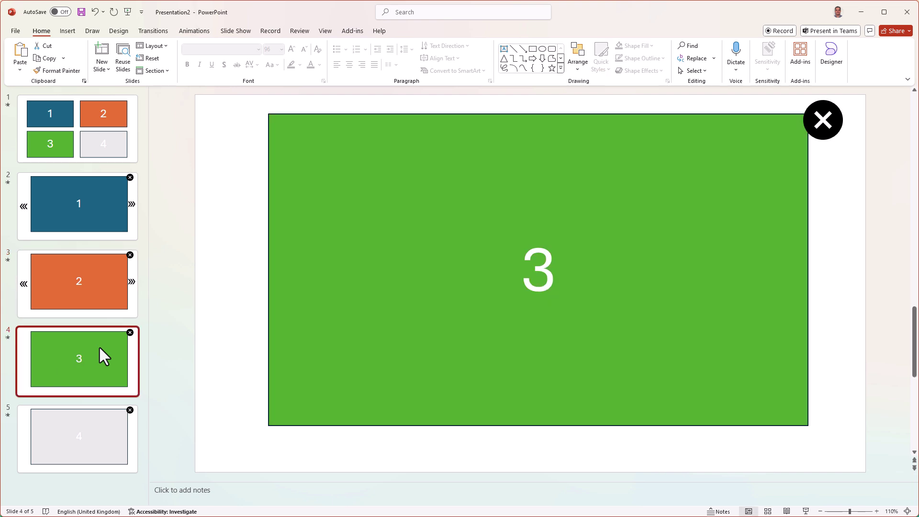
key(ctrl+v)
click(107, 421)
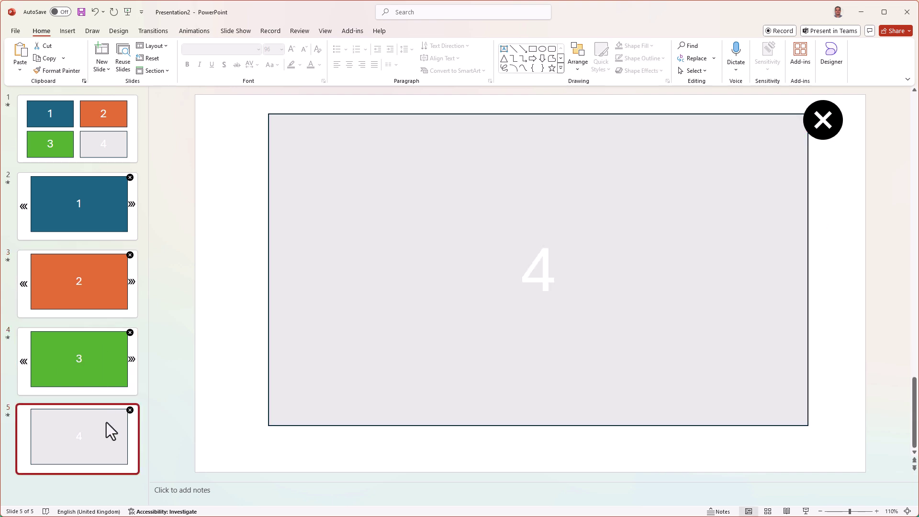
key(ctrl+v)
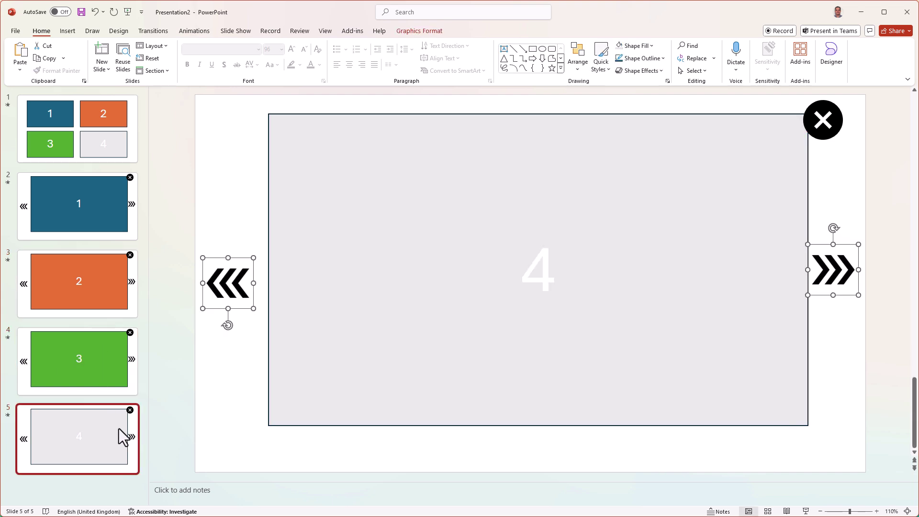
click(850, 359)
Step: Relink slide 5's right arrow to '2. Slide 2' so navigation loops
right_click(849, 278)
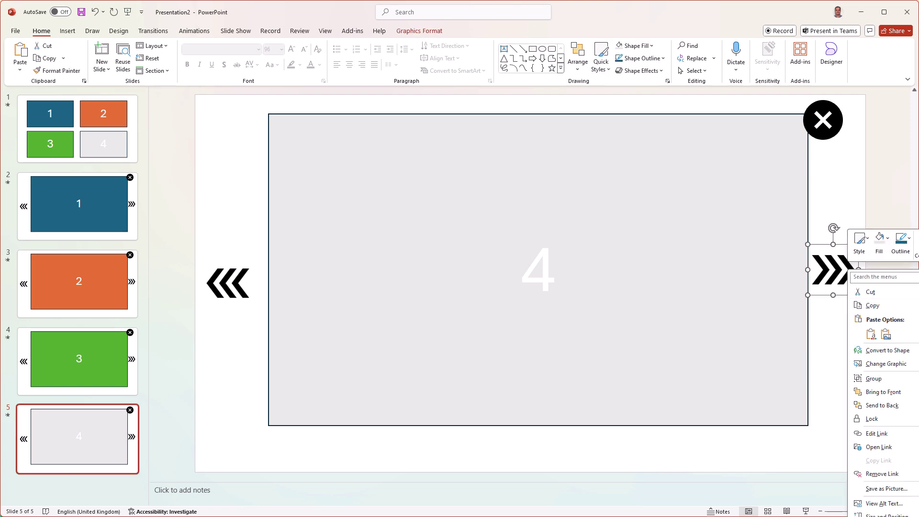
key(ctrl+k)
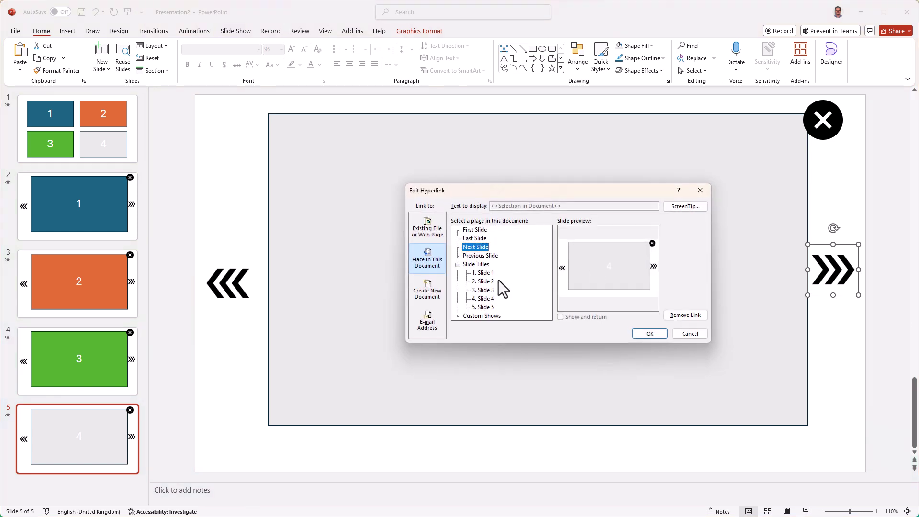
click(492, 281)
click(651, 335)
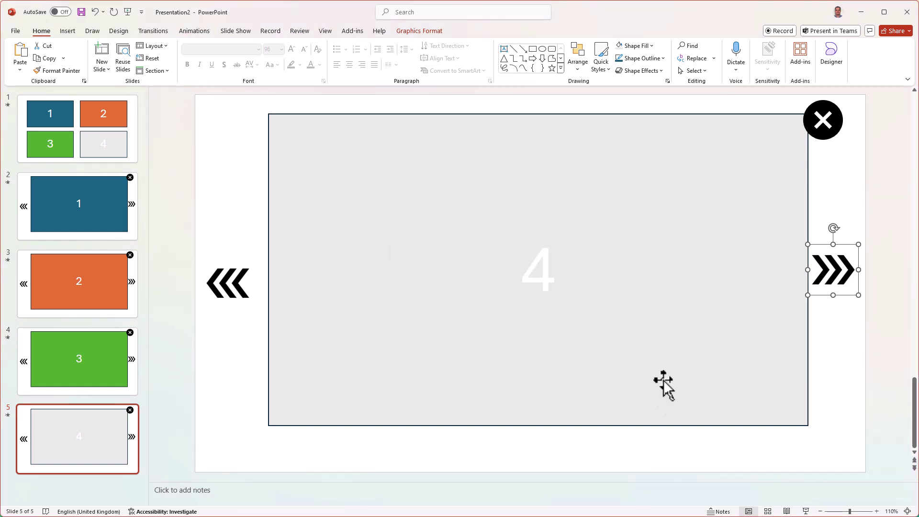
click(670, 444)
Step: Run the show from slide 5, click the right chevron three times to cycle the photos, then exit
click(806, 512)
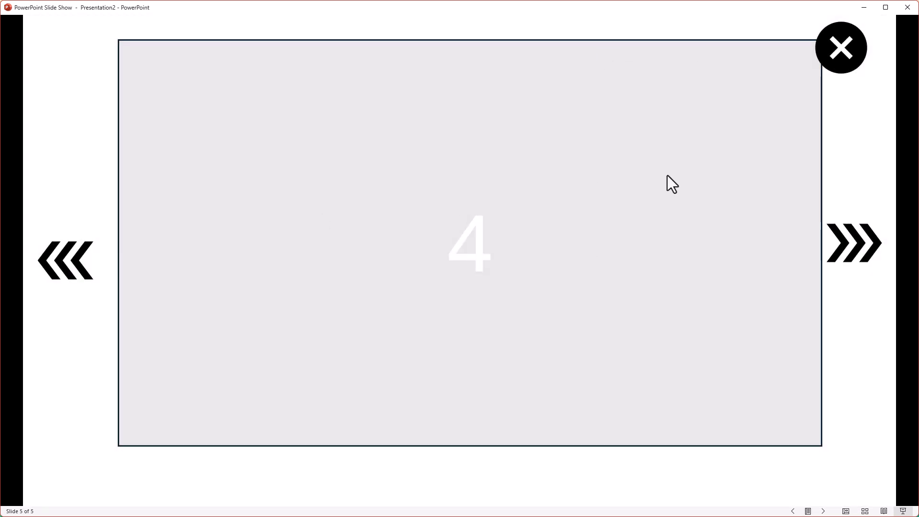
click(850, 240)
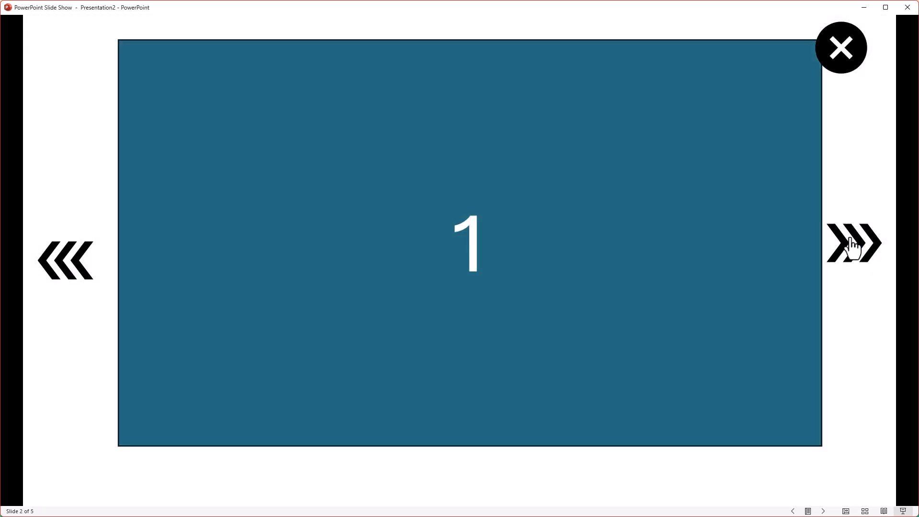
click(850, 244)
click(851, 243)
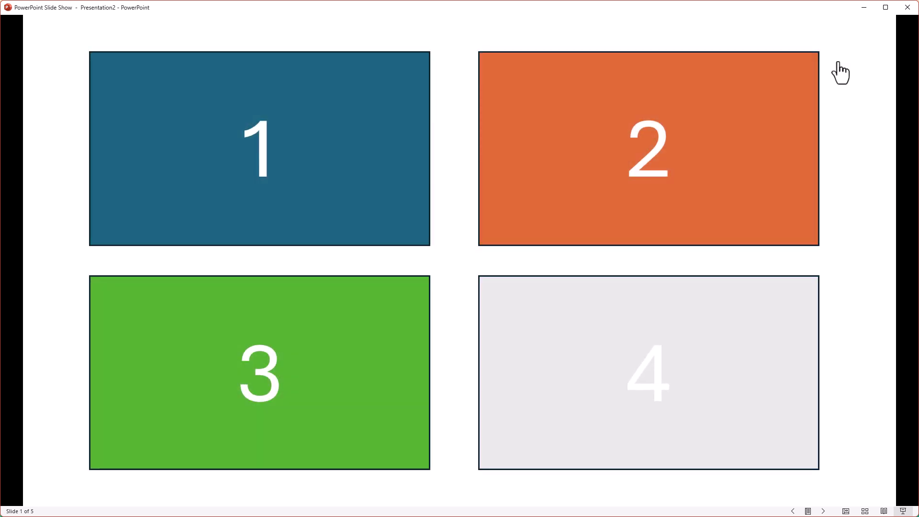
key(Escape)
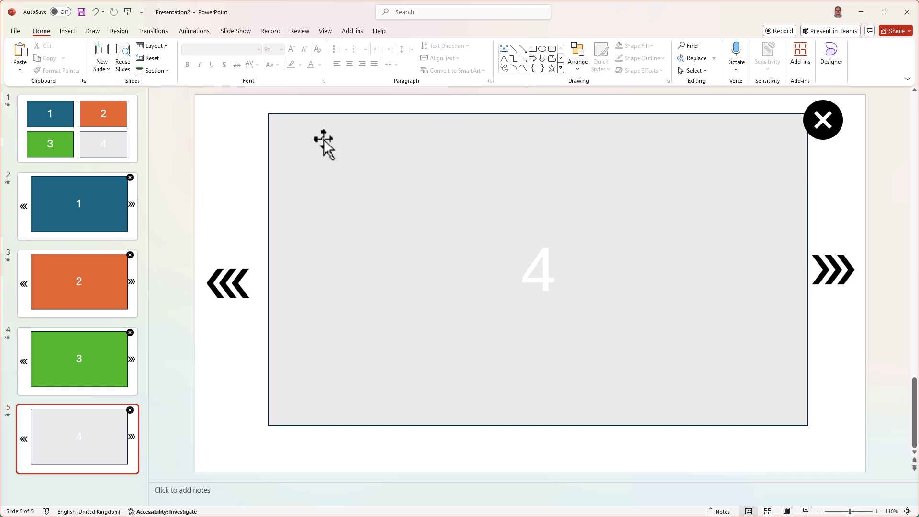
Step: Turn on auto-advance after 00:03.00 in slide 2's transition settings, then select grid slide 1
click(94, 200)
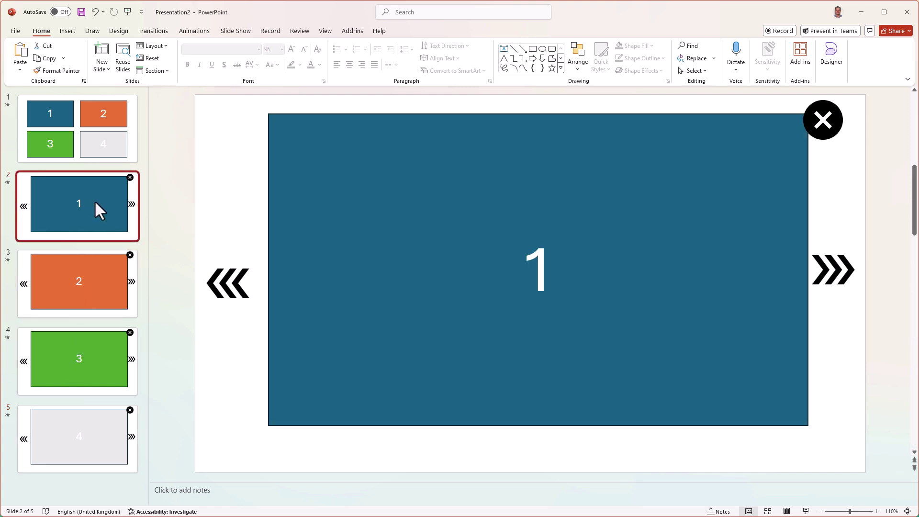
click(147, 32)
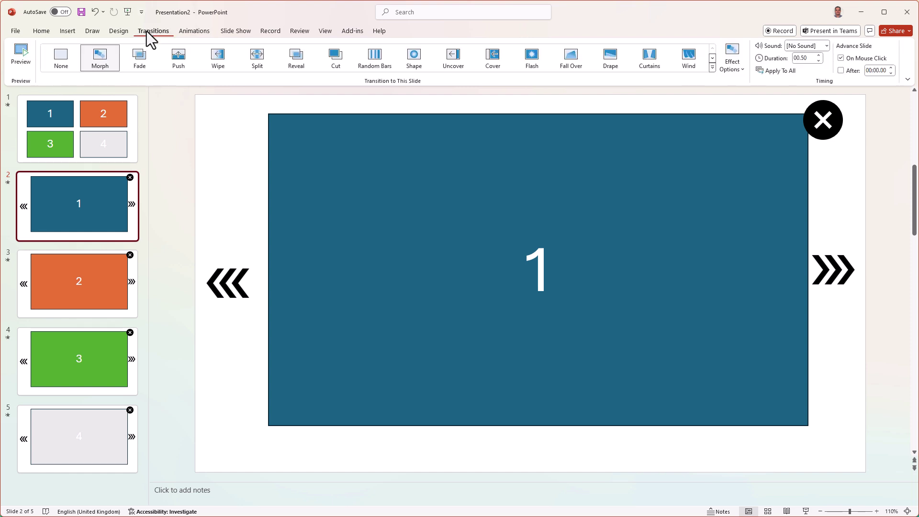
click(840, 71)
click(891, 68)
click(63, 131)
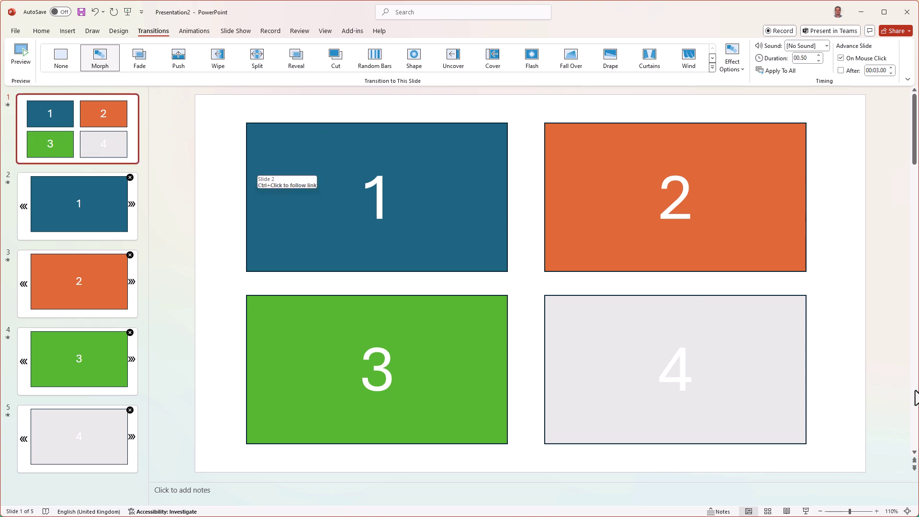
click(806, 511)
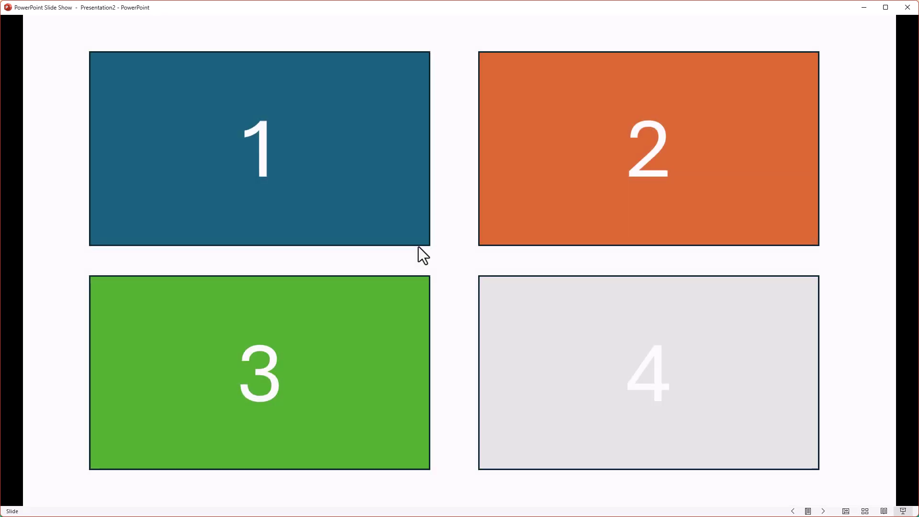
click(370, 218)
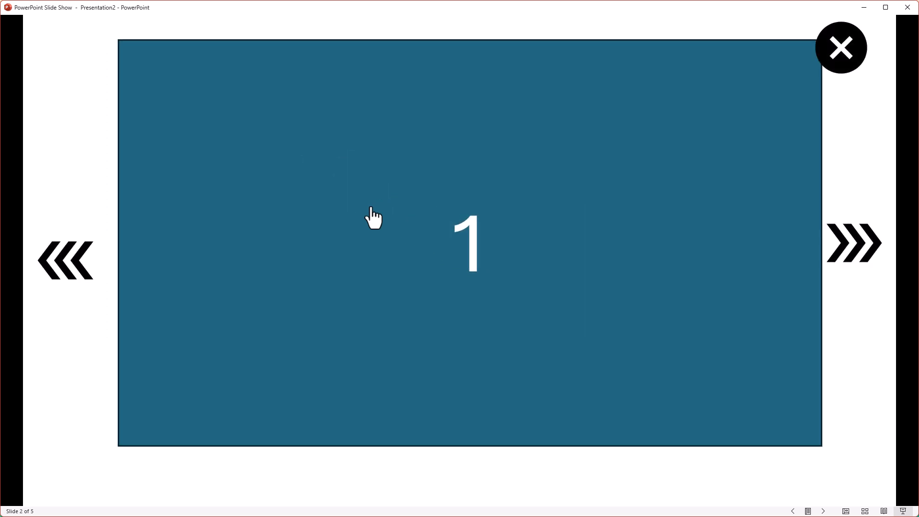
click(372, 209)
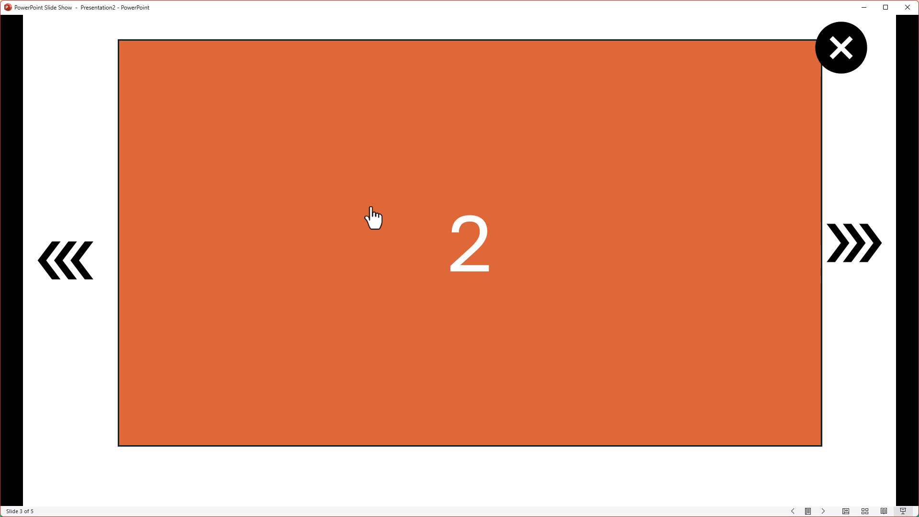
click(371, 209)
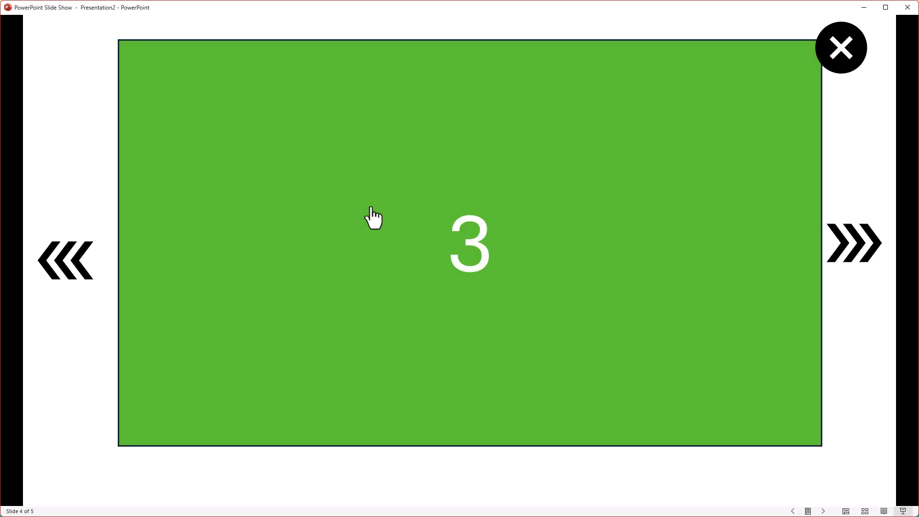
click(840, 49)
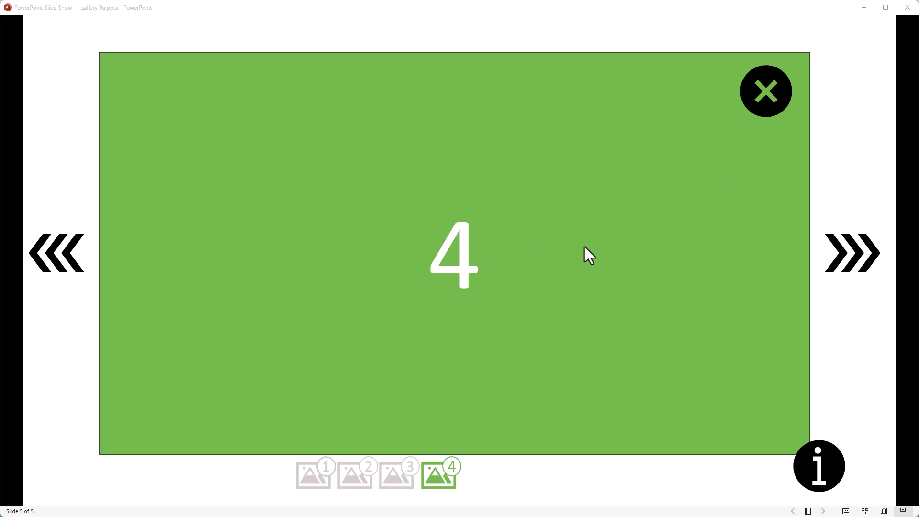
click(395, 478)
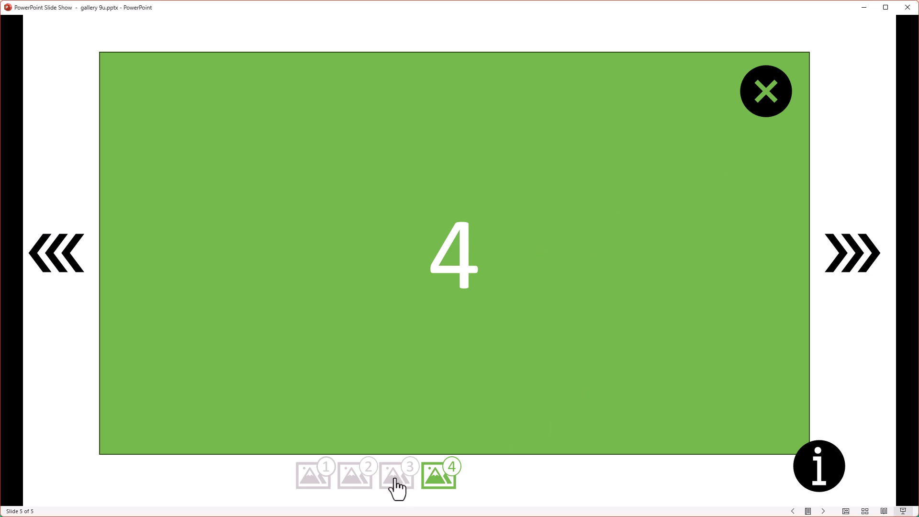
click(396, 479)
click(344, 478)
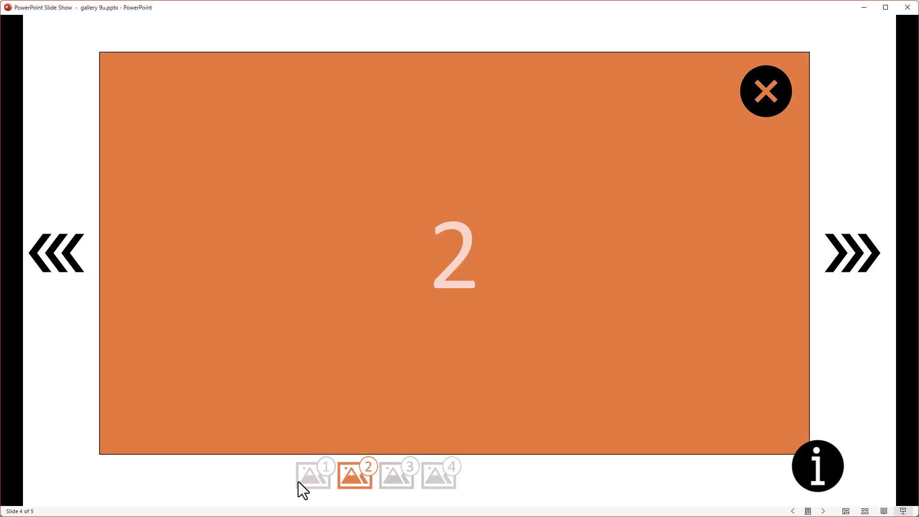
click(302, 482)
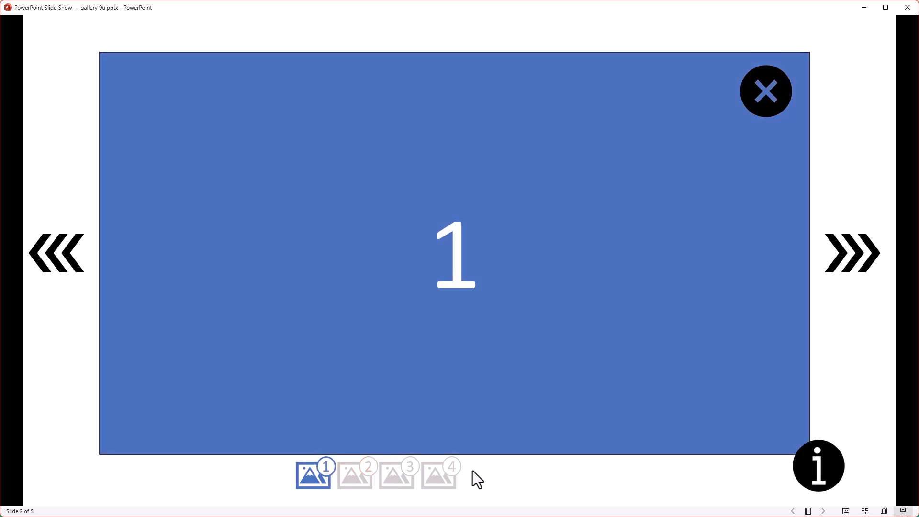
click(361, 485)
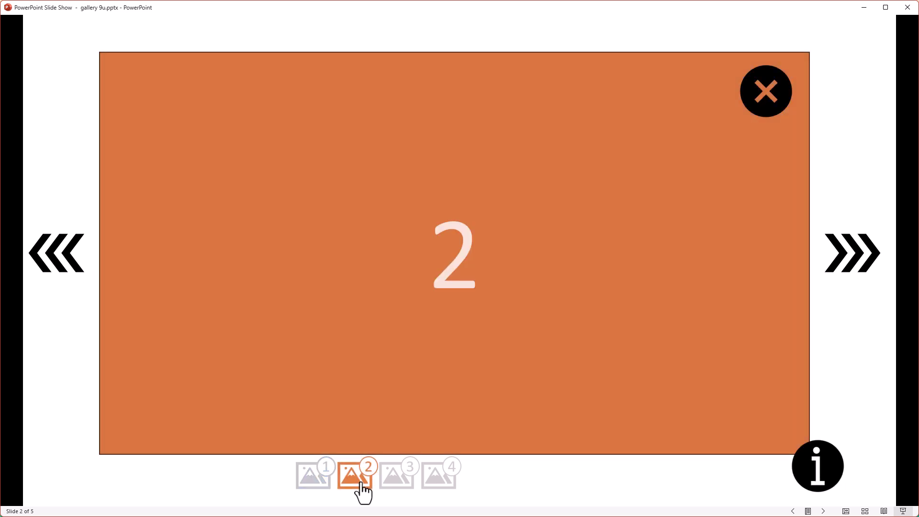
click(50, 261)
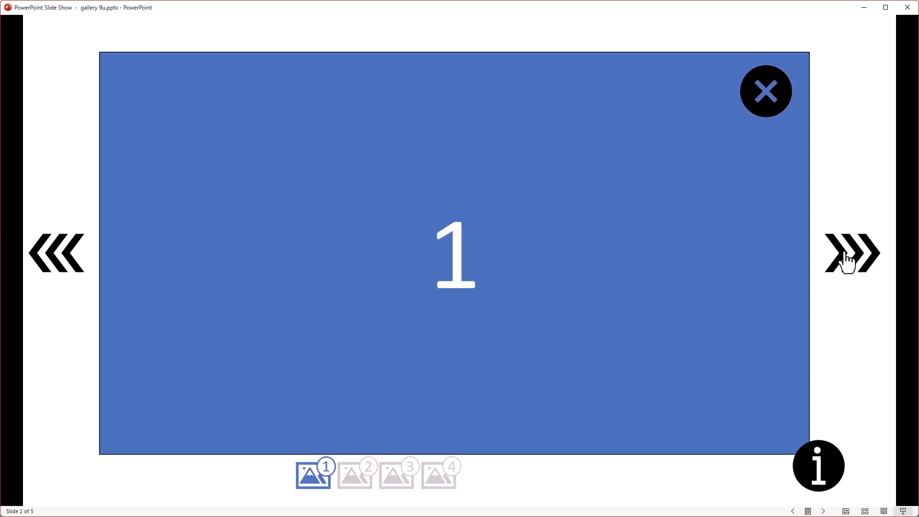
click(845, 261)
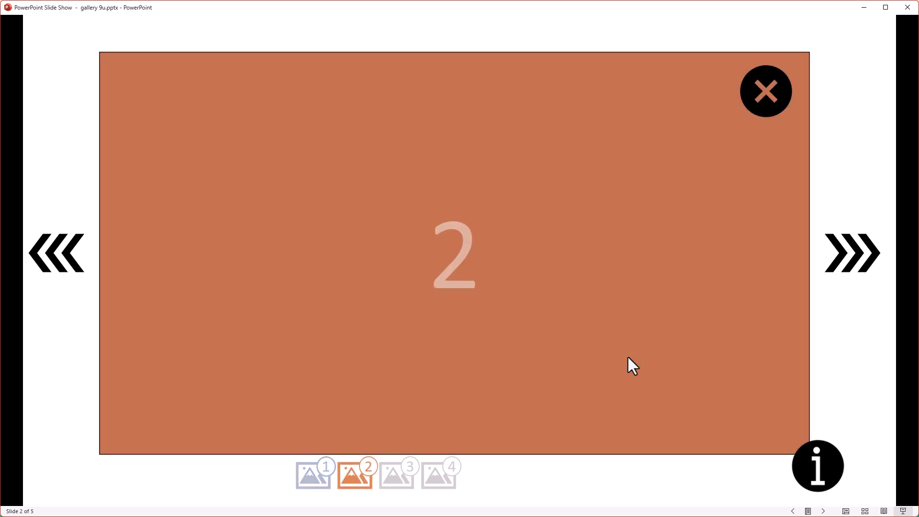
click(833, 471)
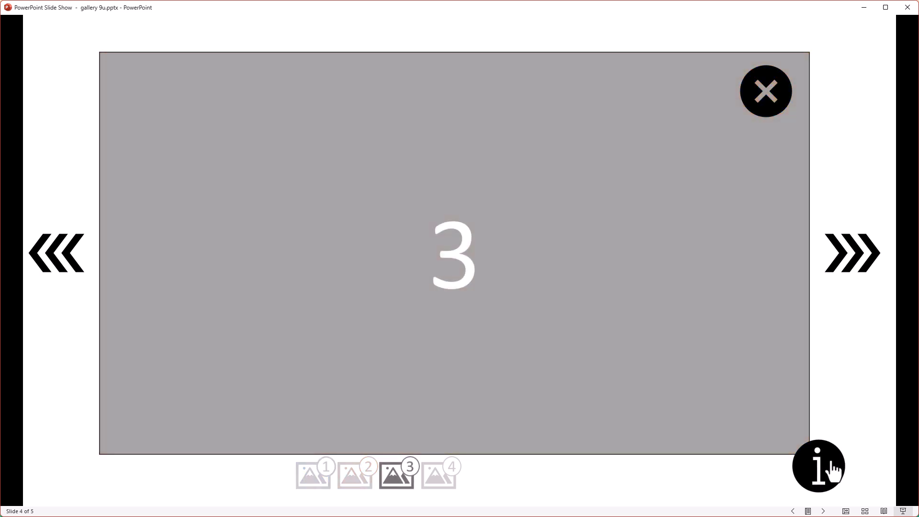